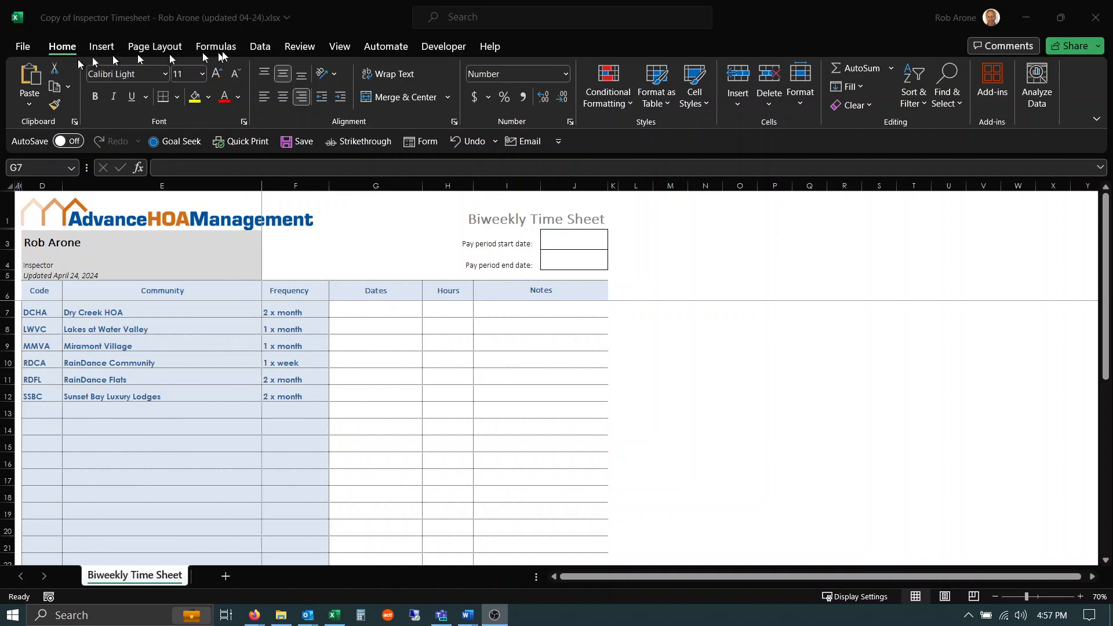
# Protect the worksheet with the default permissions and no password.
pyautogui.click(297, 46)
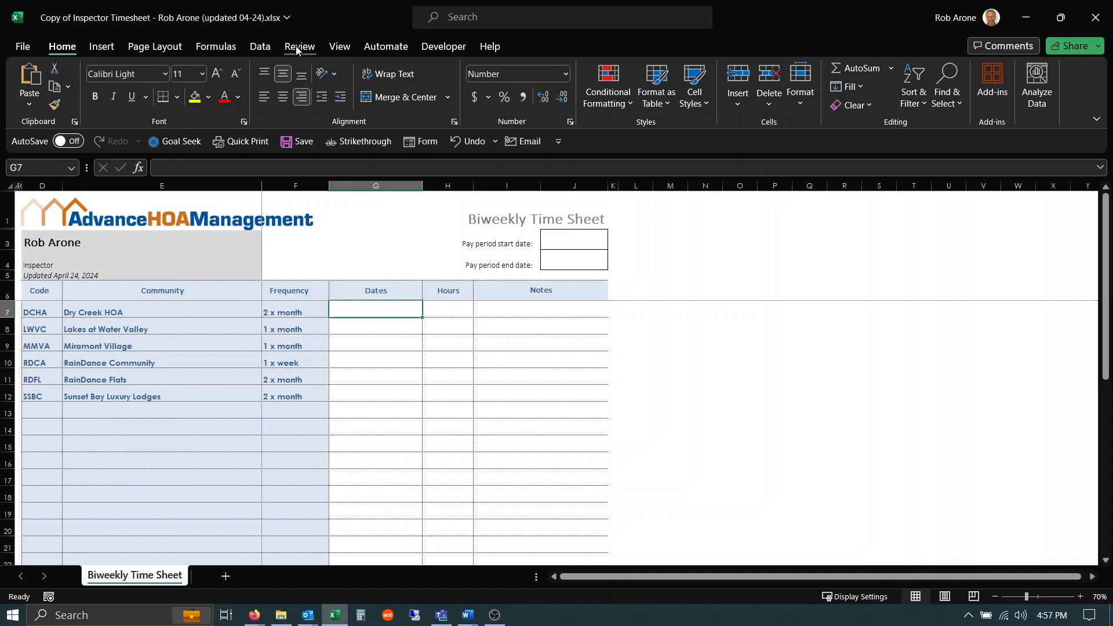
pyautogui.click(296, 46)
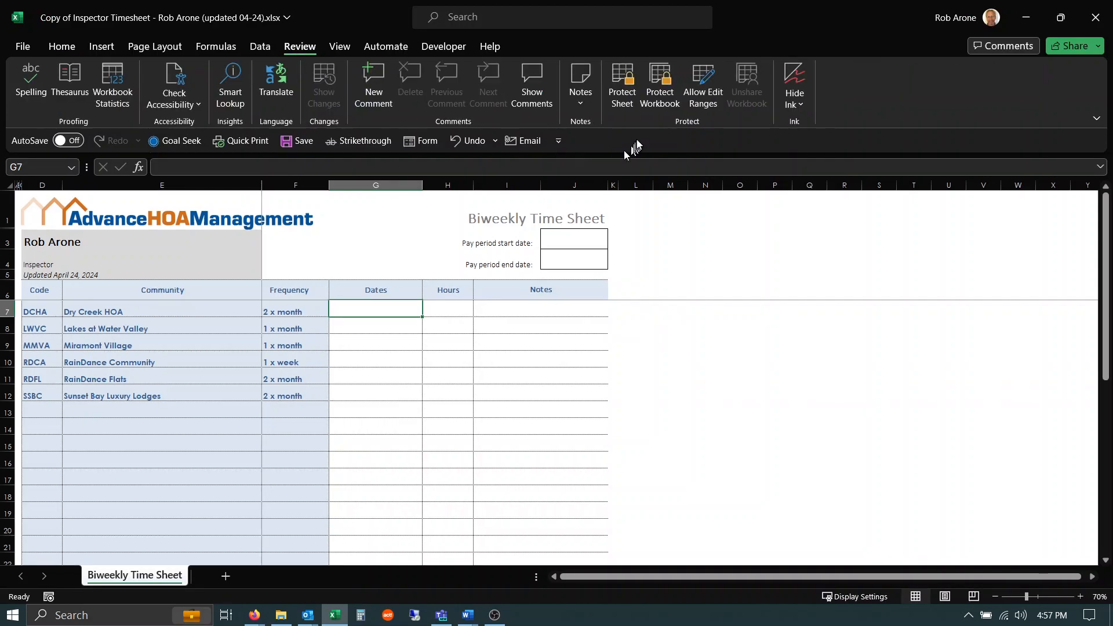
pyautogui.click(619, 87)
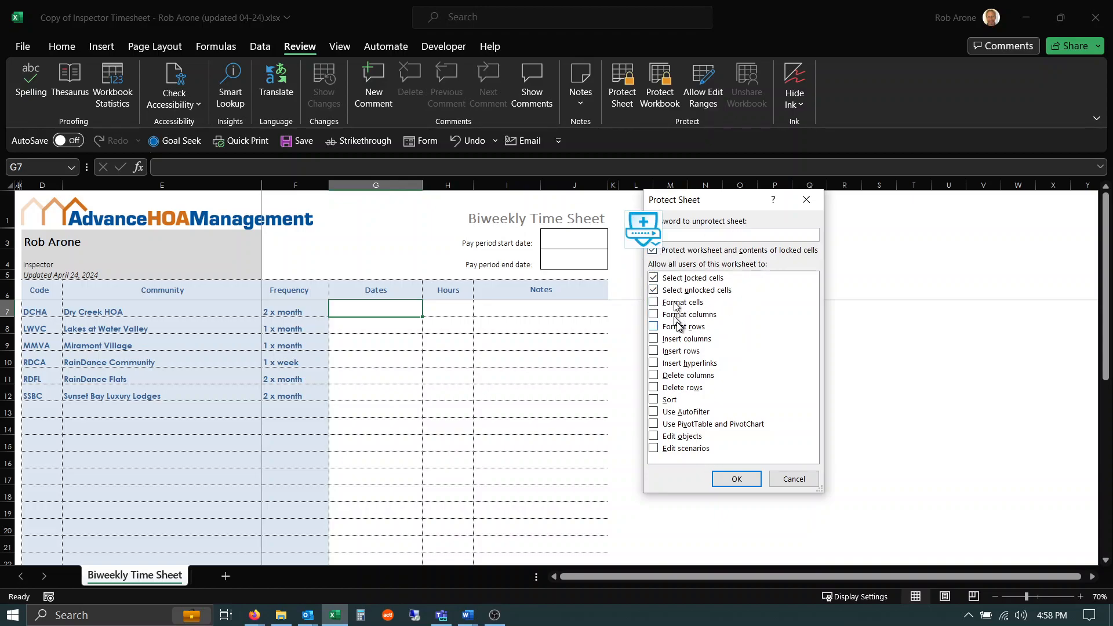
pyautogui.click(736, 477)
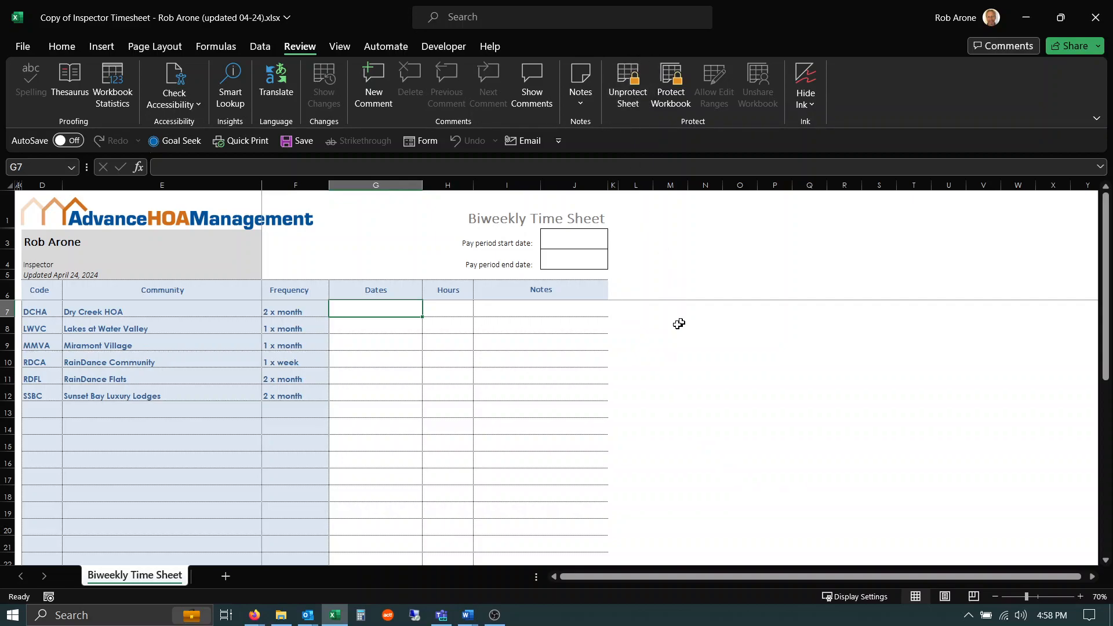
# Try to edit the Dates cell G7 and the Hours cell H10, dismissing each protection alert.
pyautogui.doubleClick(373, 310)
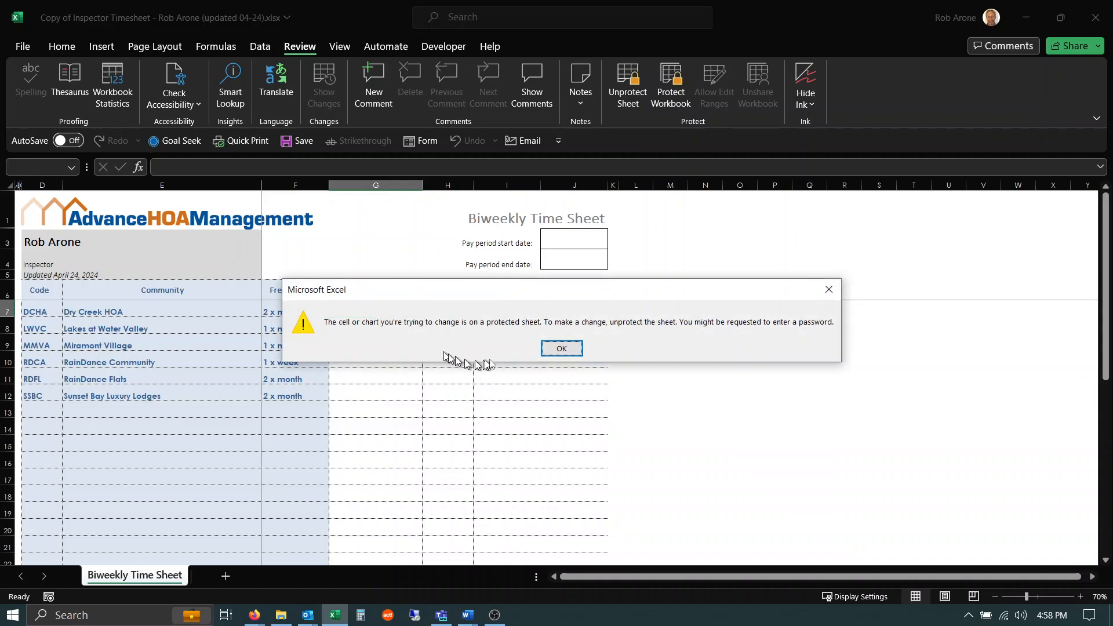
pyautogui.click(562, 348)
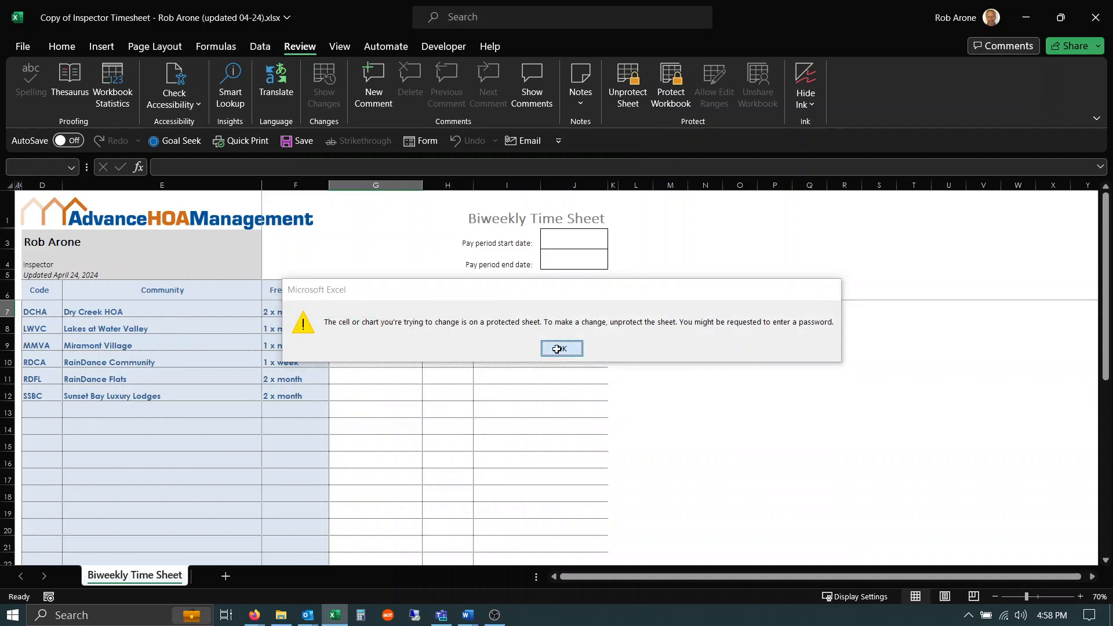
pyautogui.click(431, 361)
pyautogui.doubleClick(431, 361)
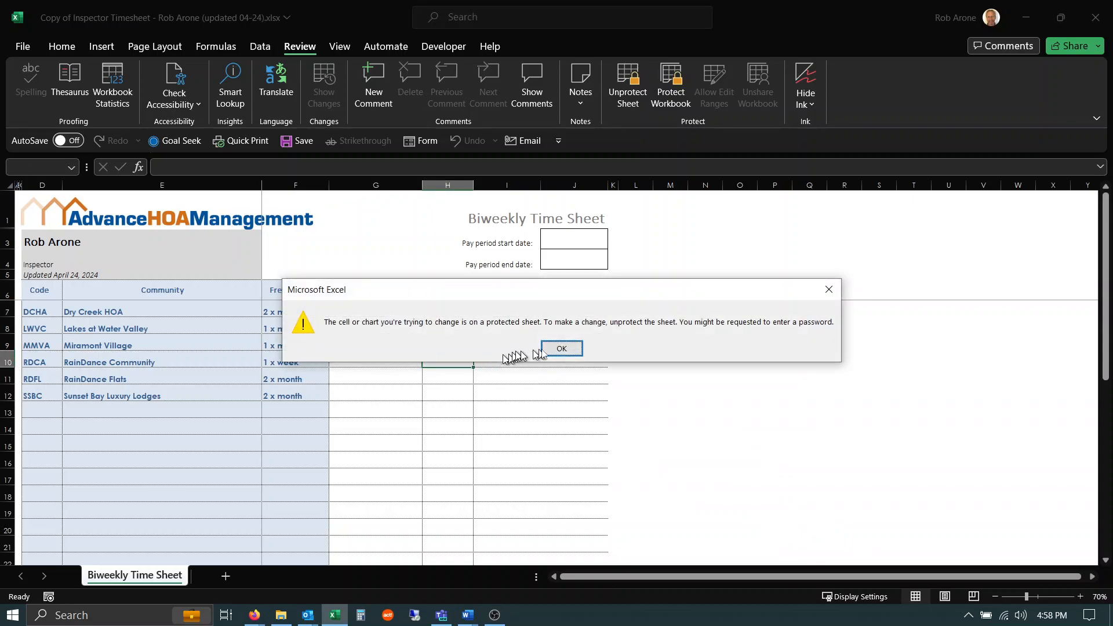
pyautogui.click(560, 349)
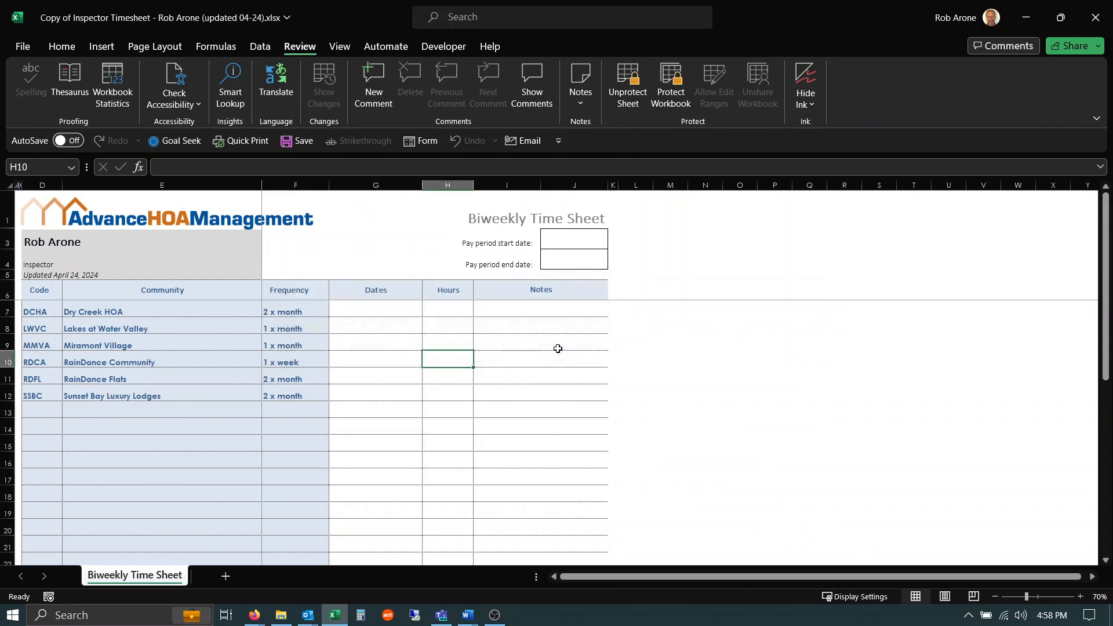
# Unprotect the worksheet.
pyautogui.click(628, 96)
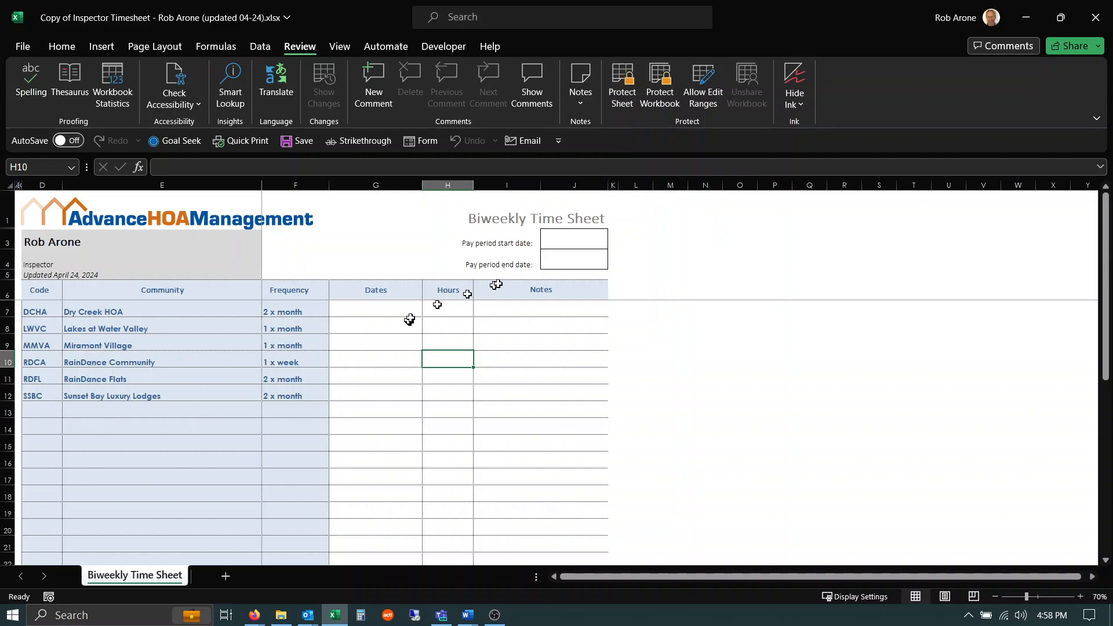
pyautogui.click(383, 313)
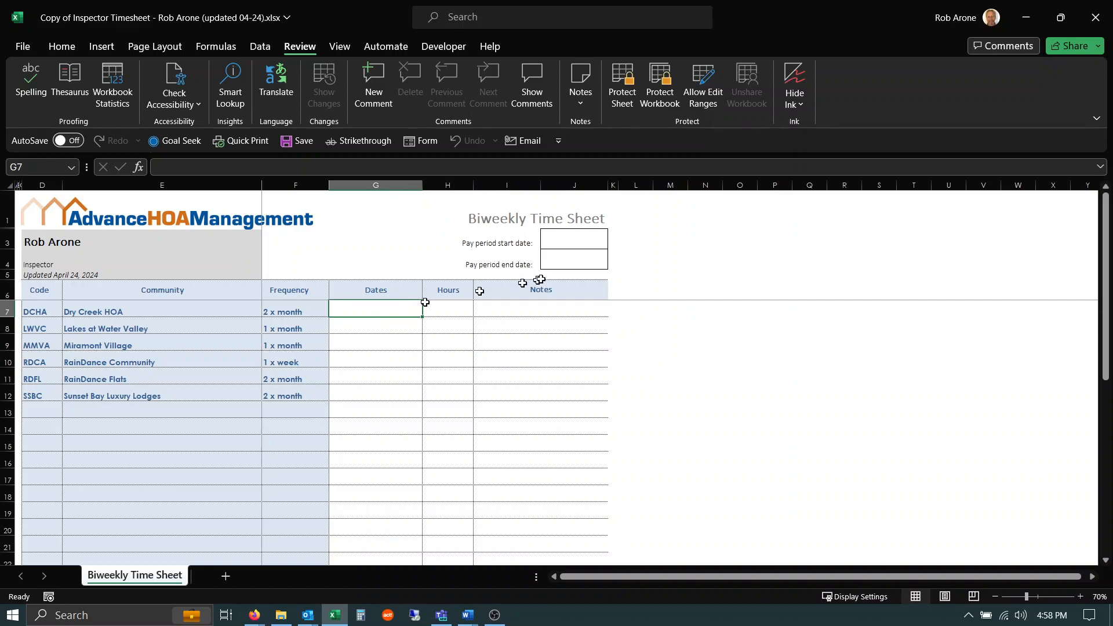
# Unlock the pay period start and end date cells J3:J4 in their cell protection settings.
pyautogui.moveTo(569, 242); pyautogui.dragTo(567, 259)
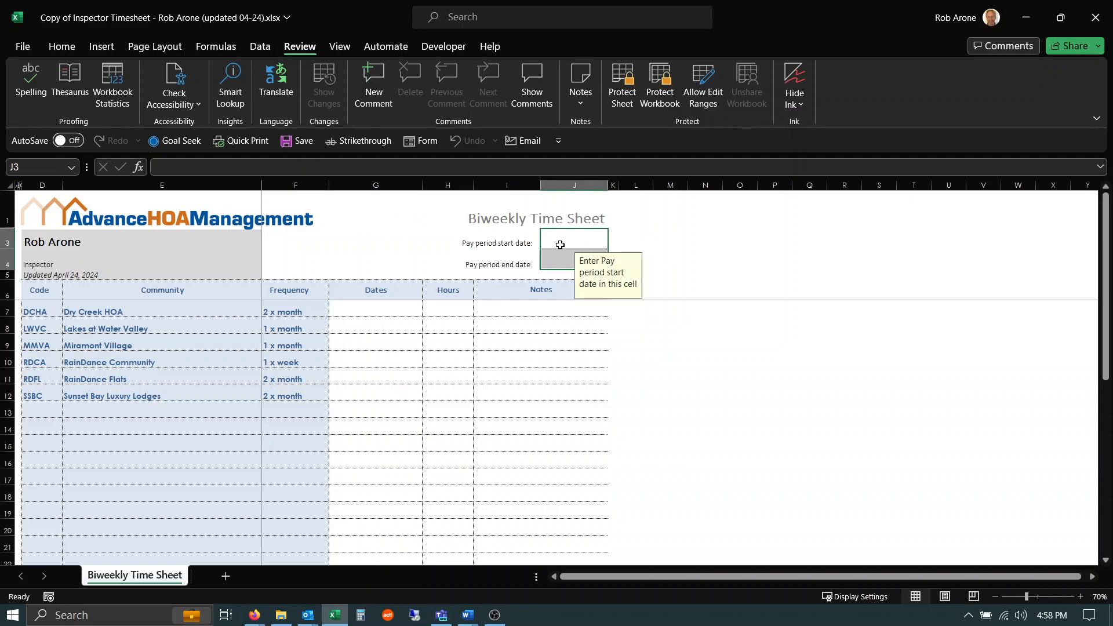
pyautogui.rightClick(560, 245)
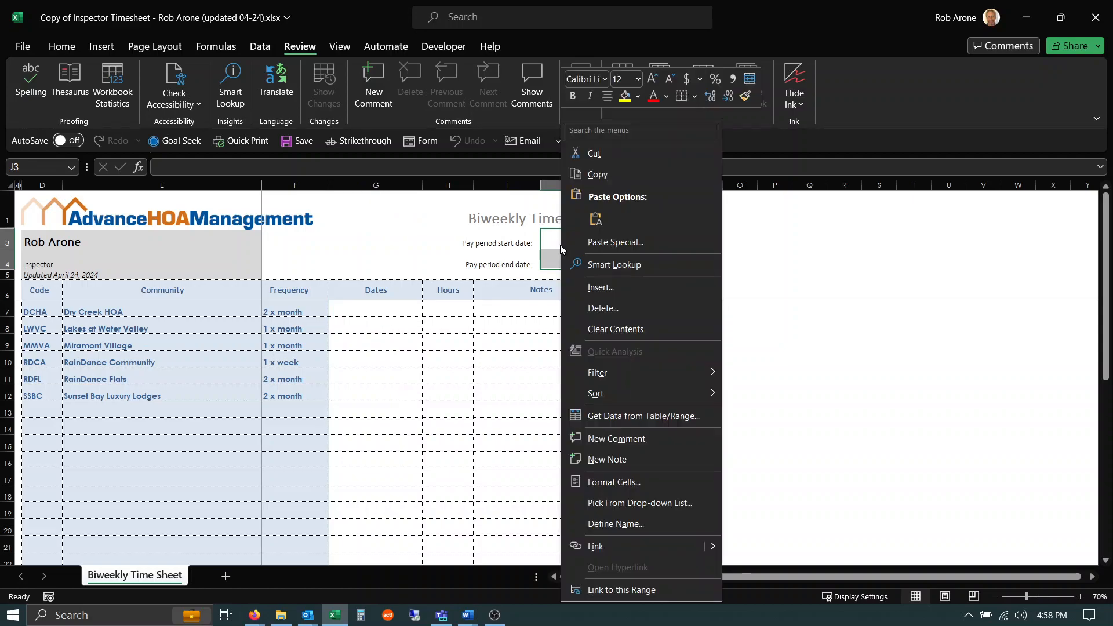
pyautogui.click(620, 481)
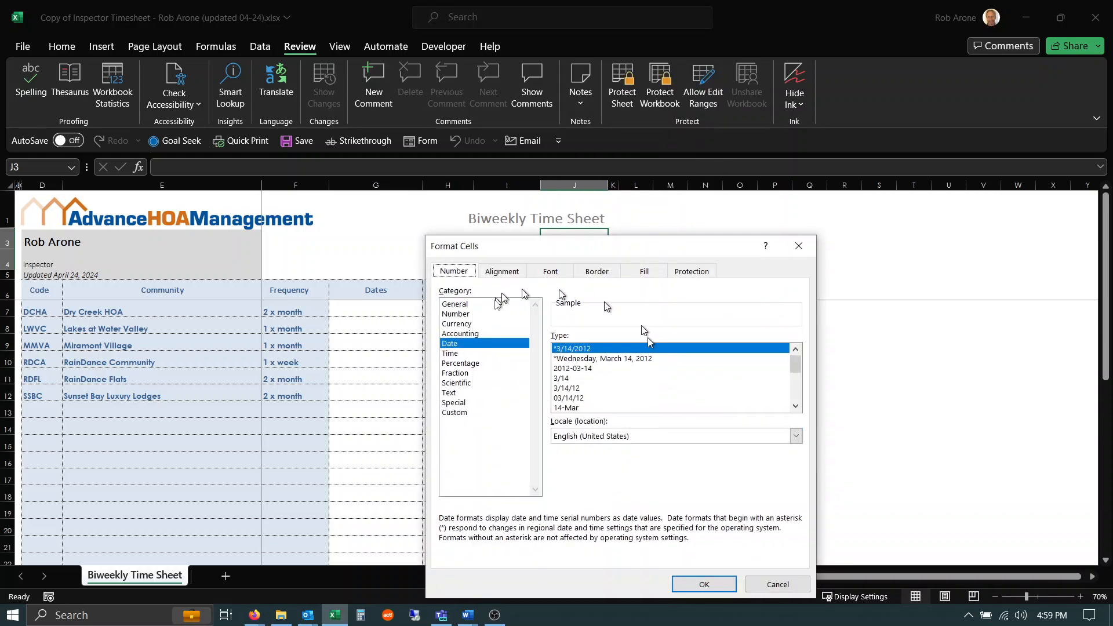
pyautogui.moveTo(586, 249); pyautogui.dragTo(772, 184)
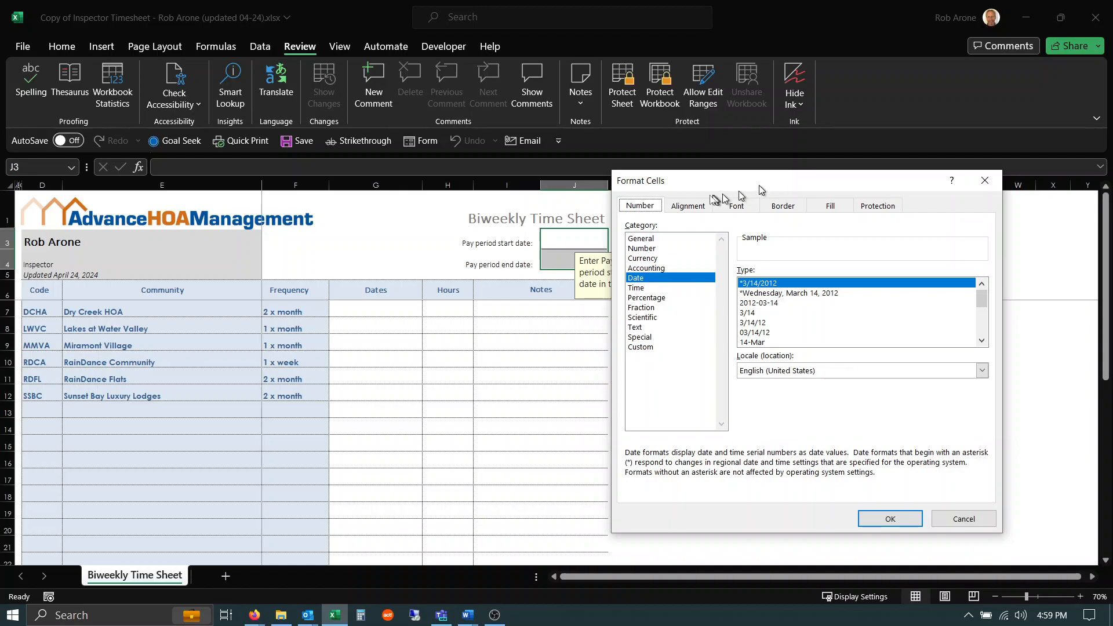
pyautogui.moveTo(681, 182); pyautogui.dragTo(724, 173)
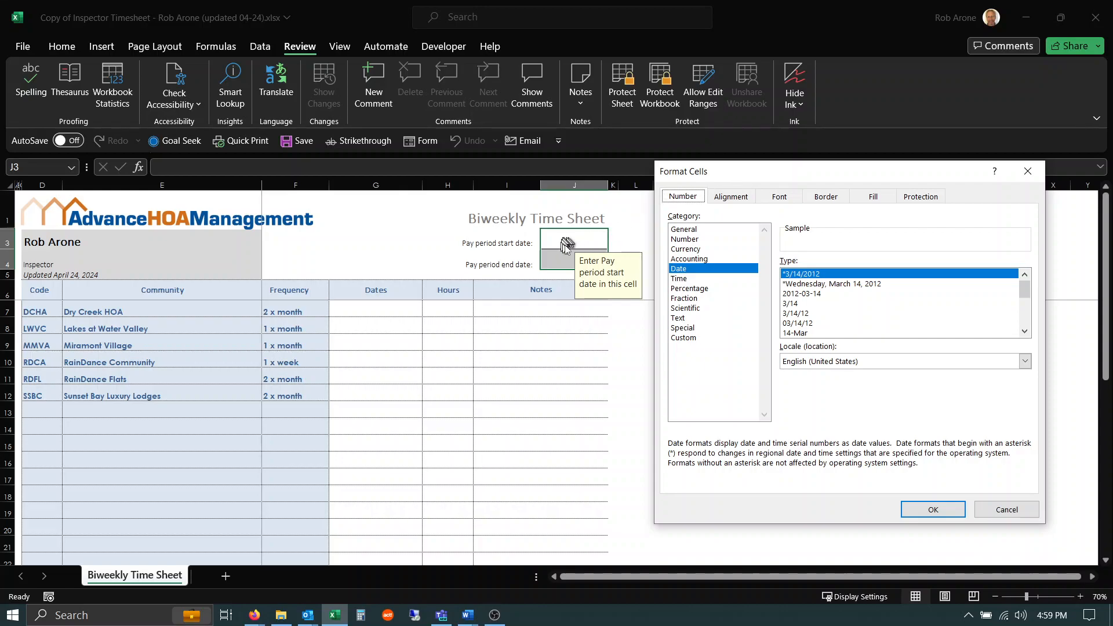
pyautogui.click(729, 197)
pyautogui.click(779, 197)
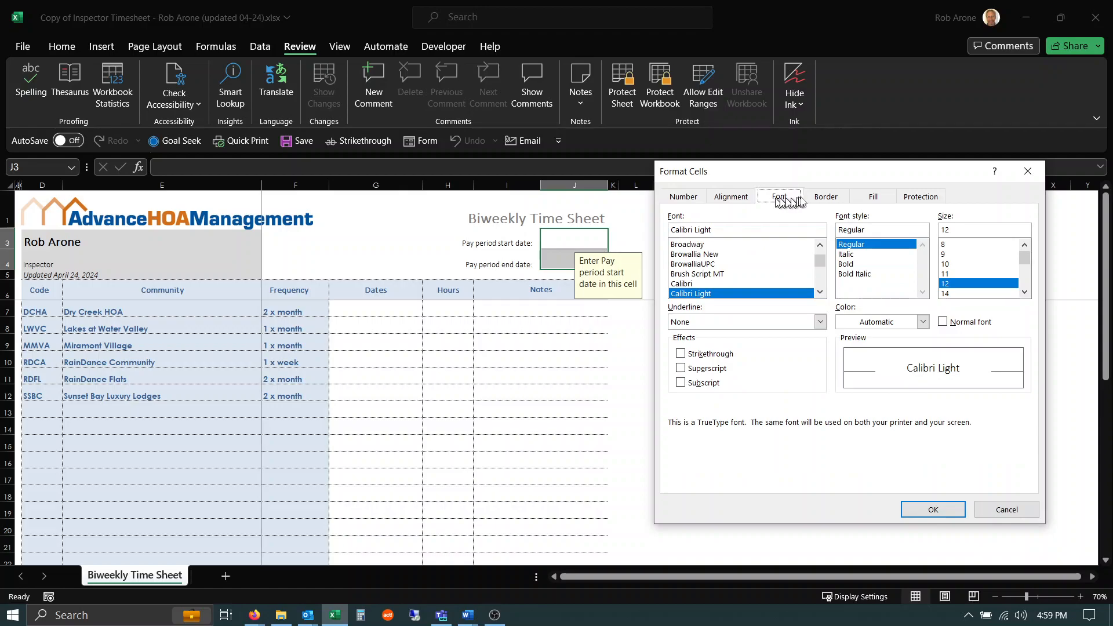
pyautogui.click(828, 198)
pyautogui.click(860, 199)
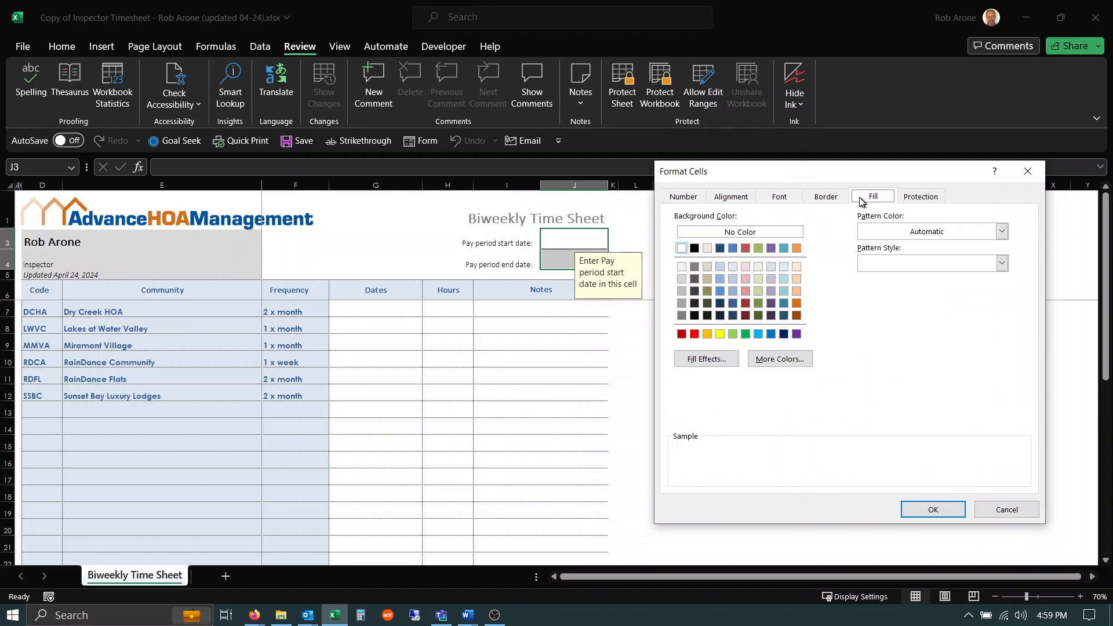
pyautogui.click(921, 198)
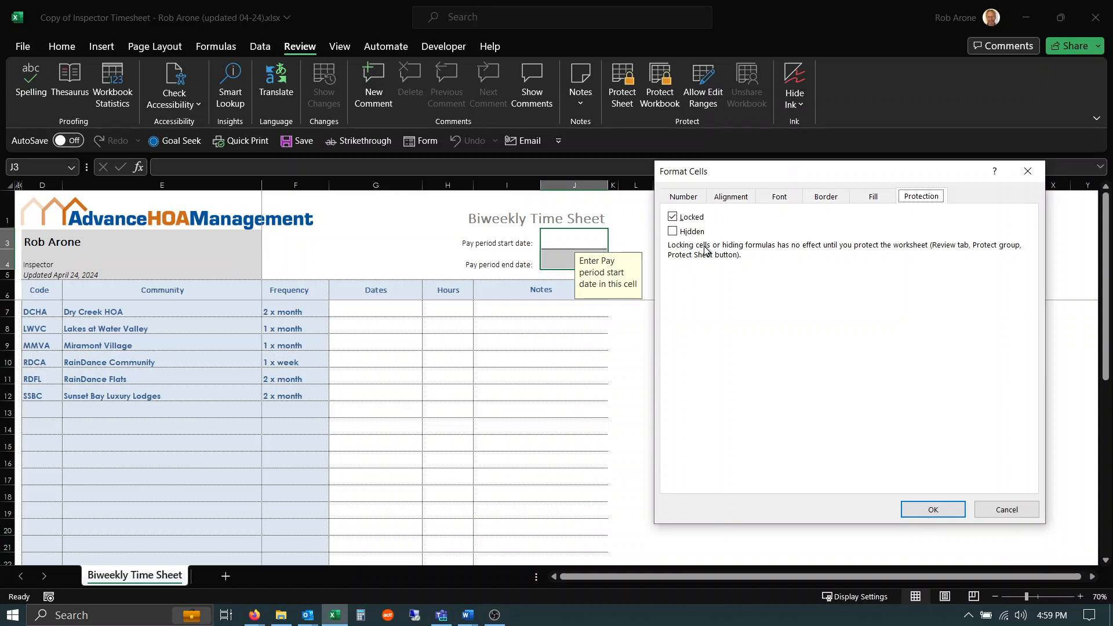
pyautogui.click(673, 218)
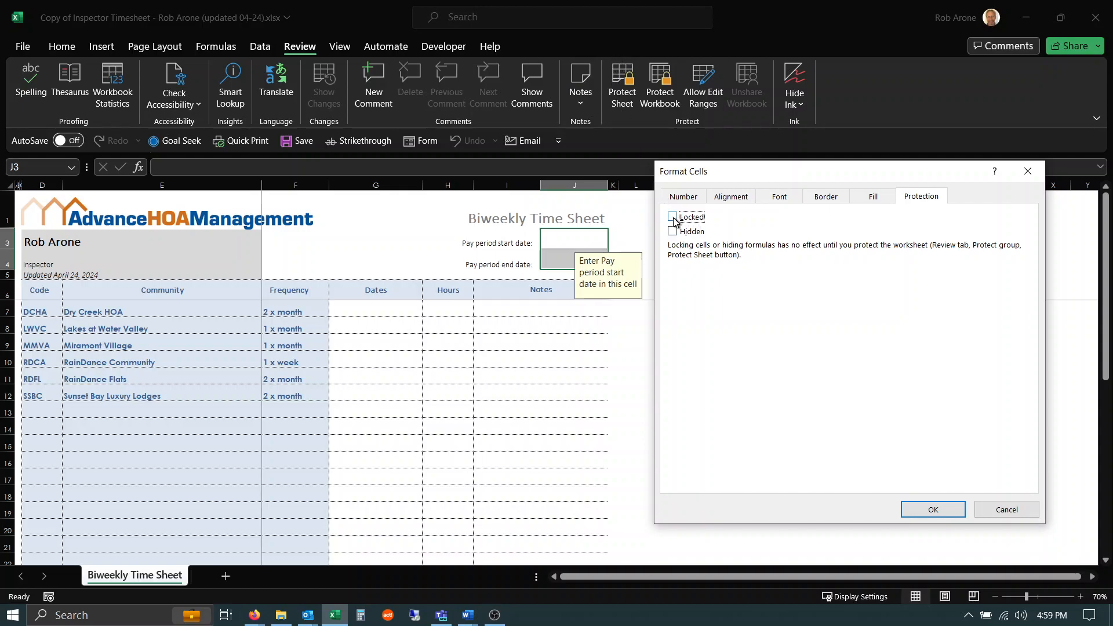
pyautogui.click(940, 509)
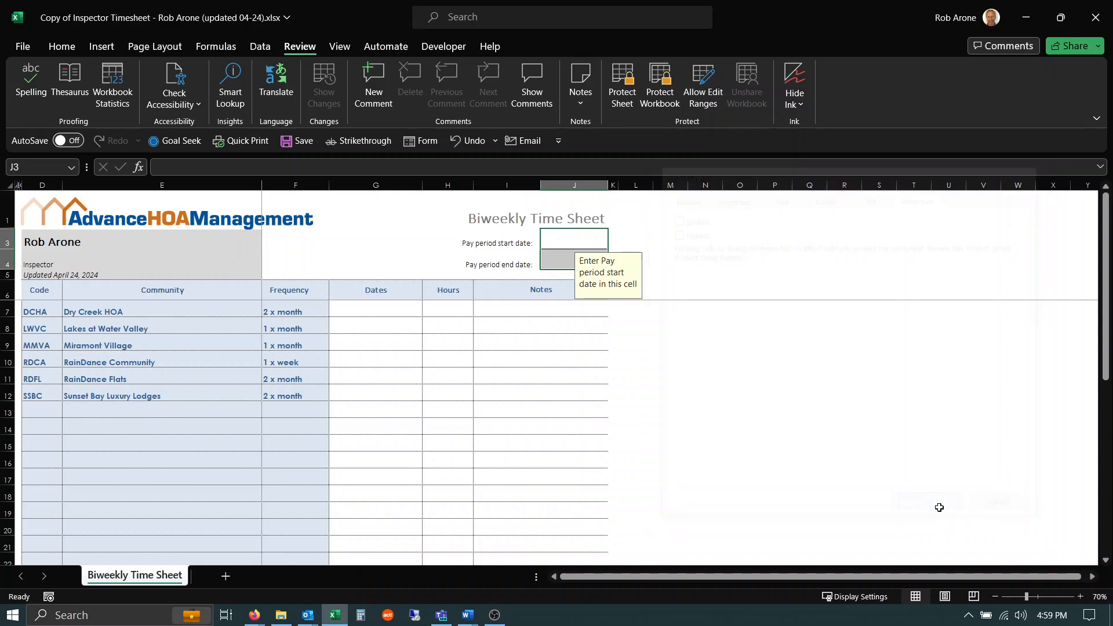
# Protect the worksheet again with the default permissions and no password.
pyautogui.click(624, 93)
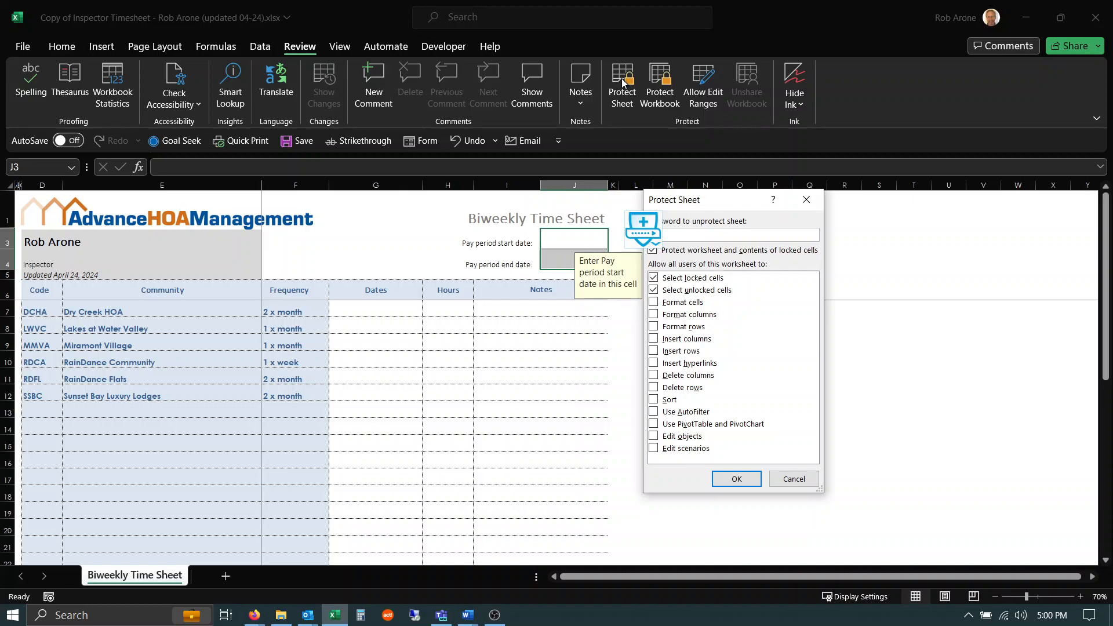
pyautogui.click(732, 480)
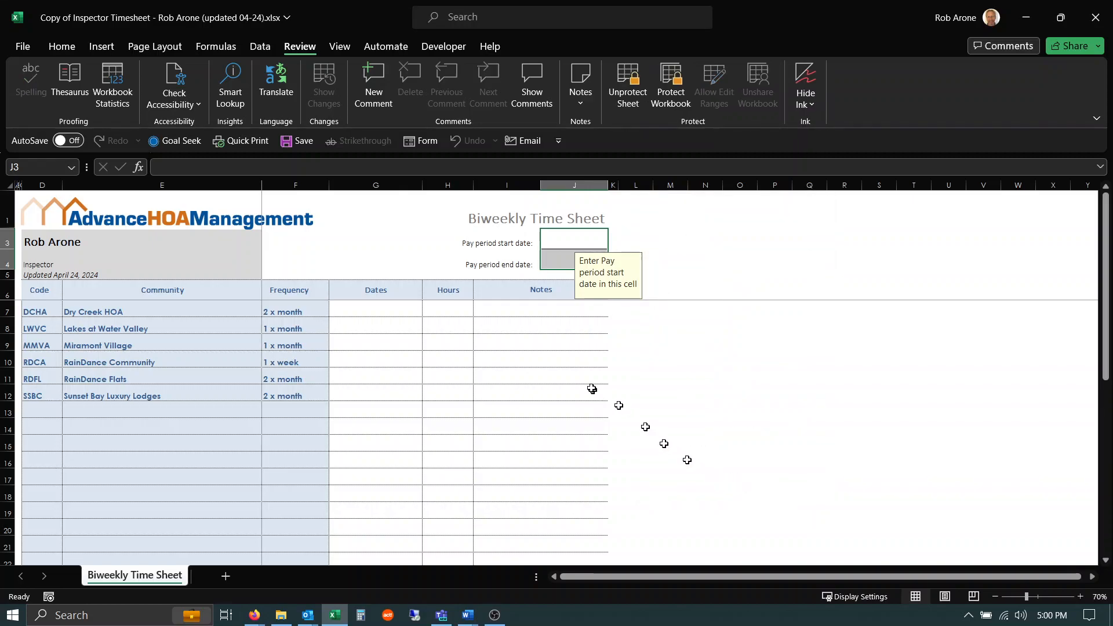
# Enter 04/24/24 as the pay period start date.
pyautogui.click(559, 238)
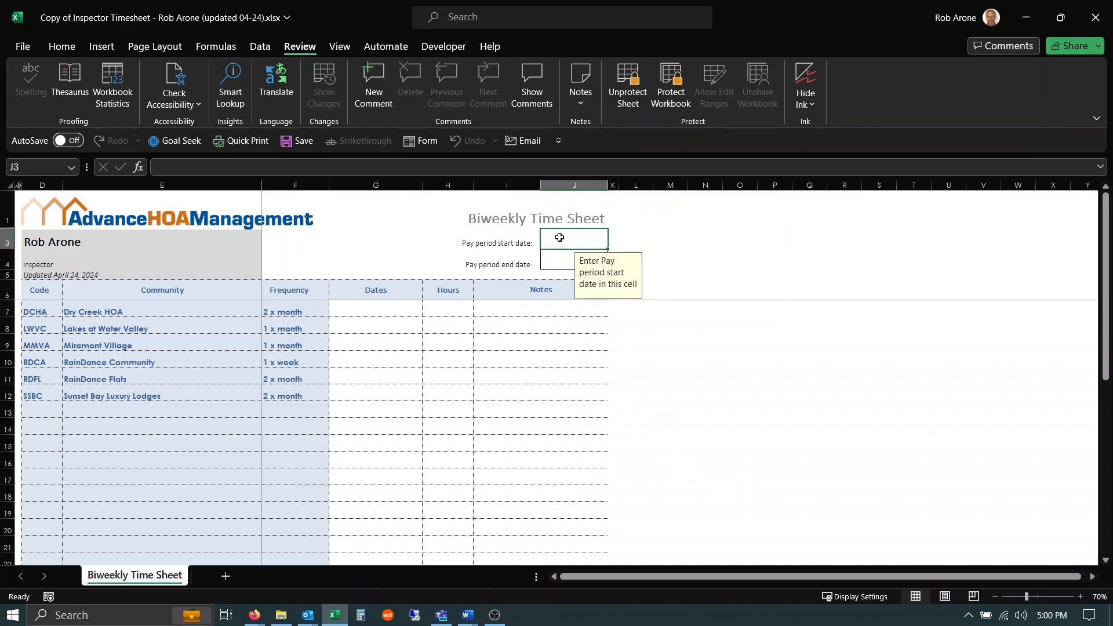
pyautogui.write('04')
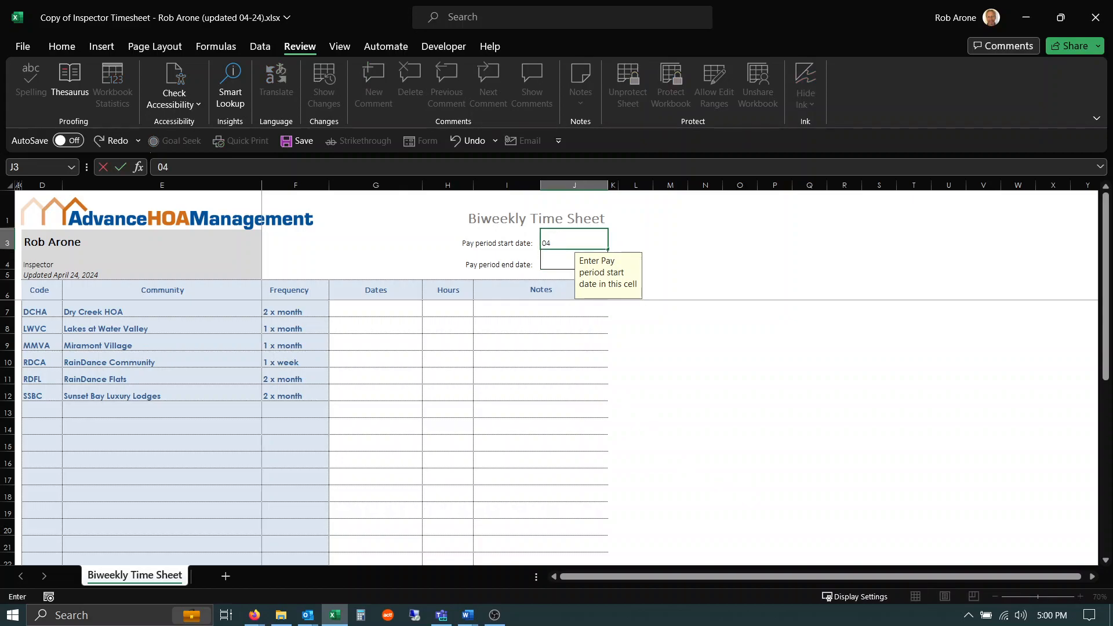
pyautogui.write('/24/24')
pyautogui.press('Return')
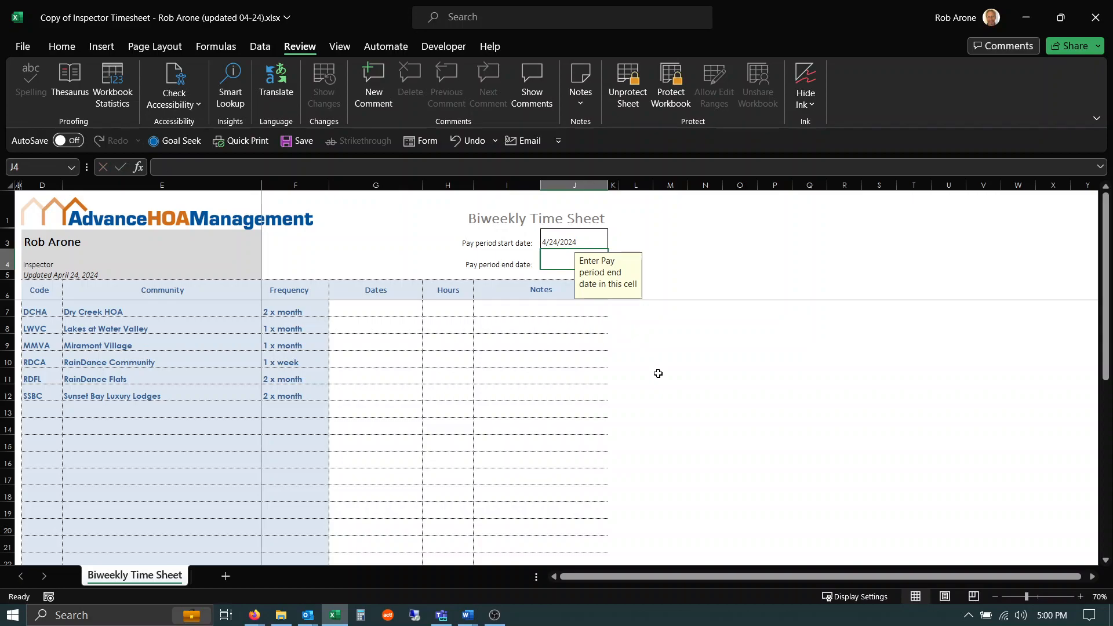
# Enter 04/30/24 as the pay period end date.
pyautogui.write('04/3')
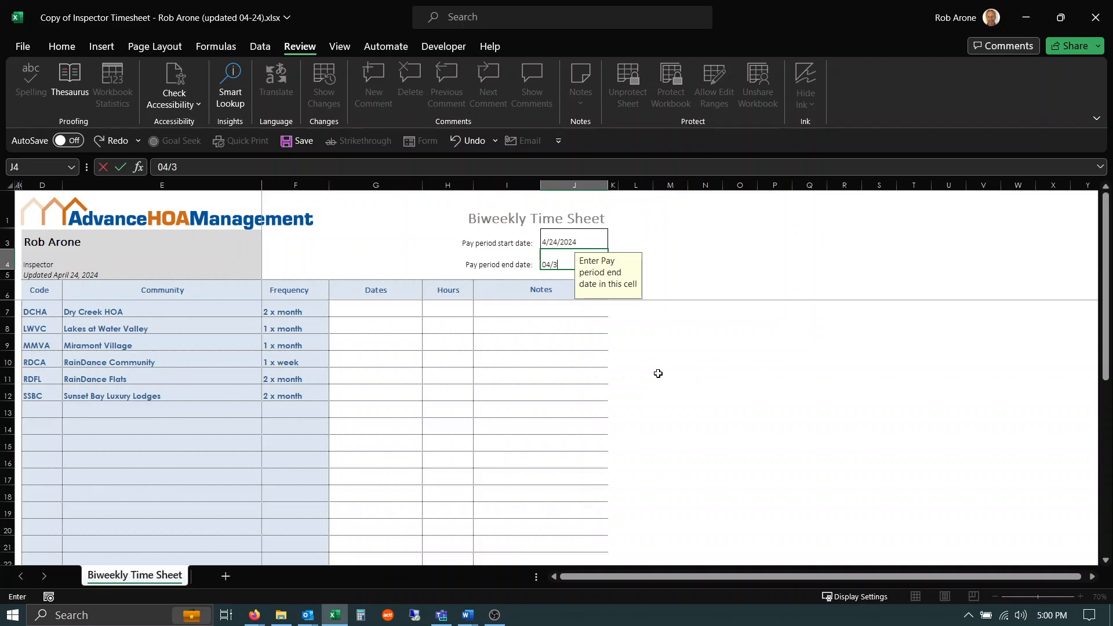
pyautogui.write('0/24')
pyautogui.press('Return')
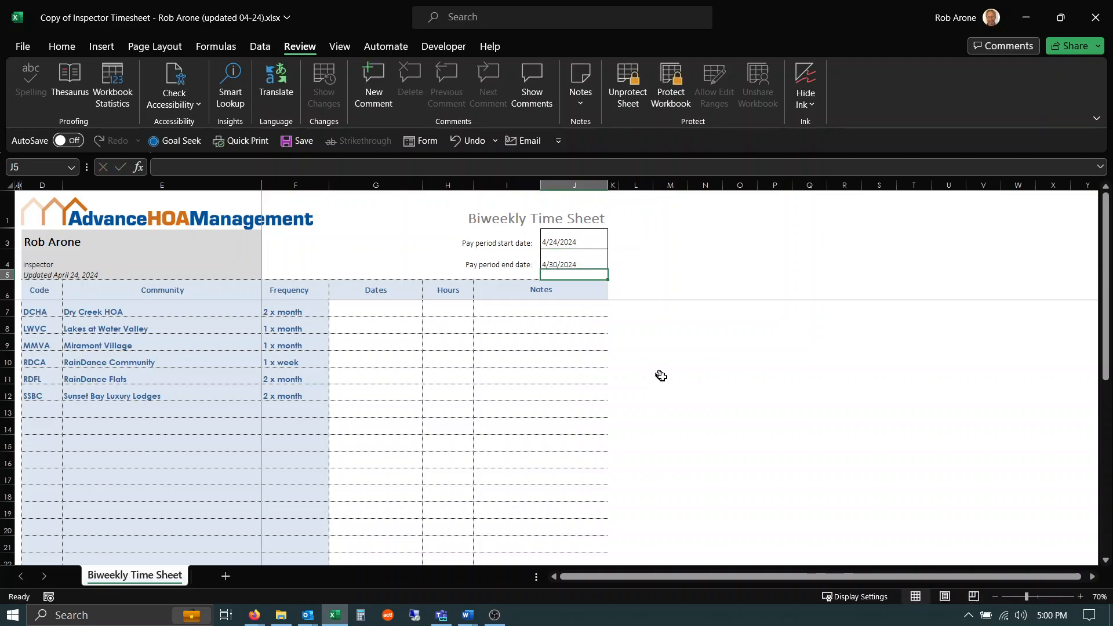
# Try to type 4 into the Dates cell G7 and dismiss the protection alert.
pyautogui.click(374, 308)
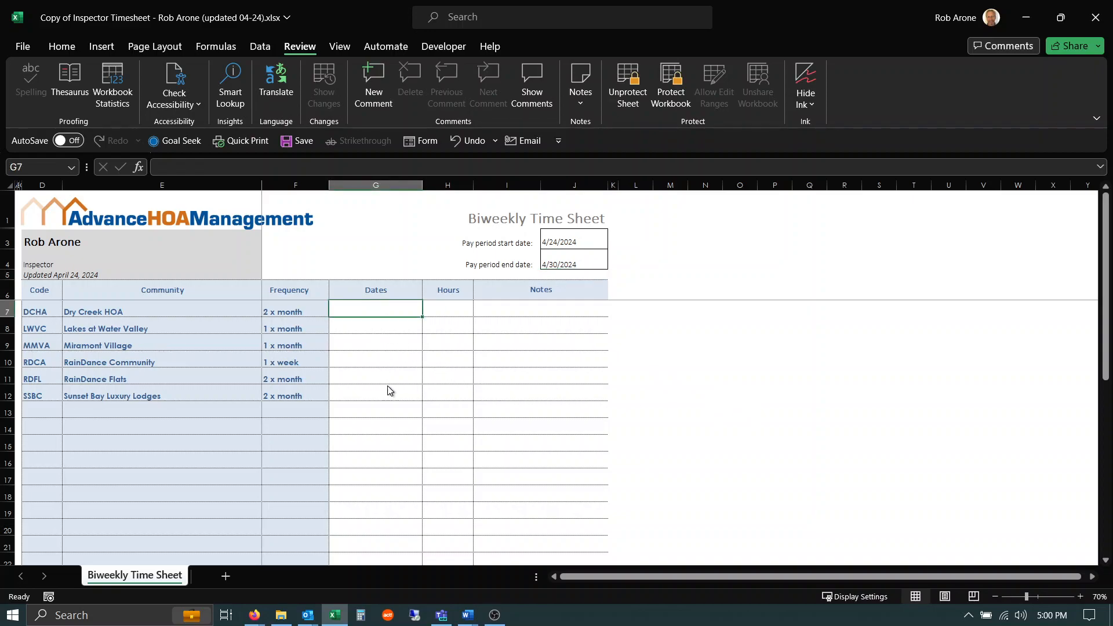
pyautogui.write('4')
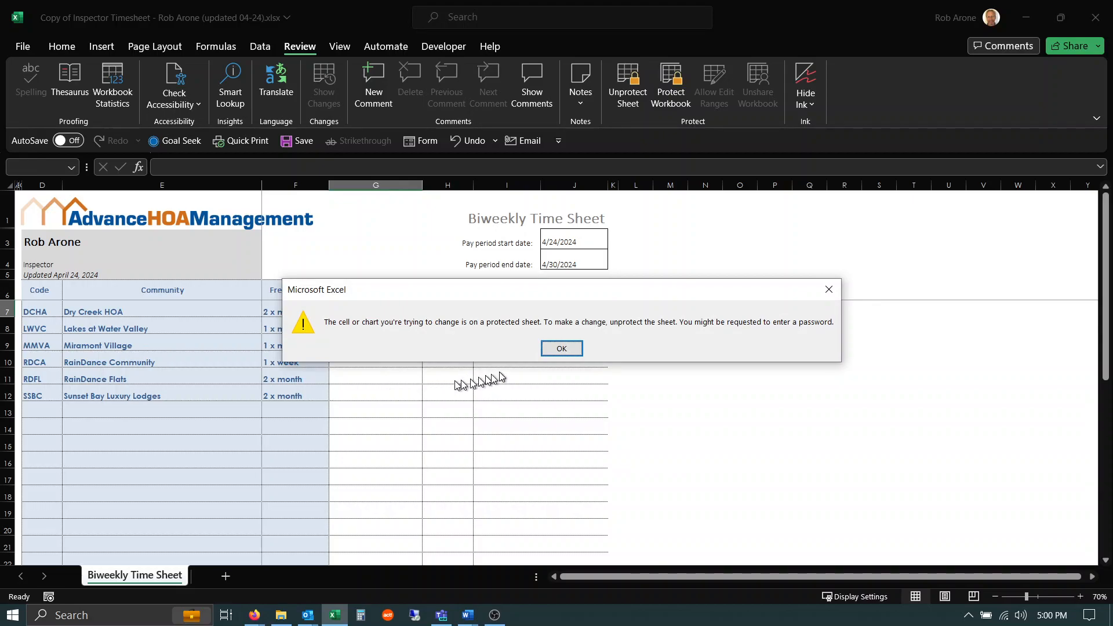
pyautogui.click(562, 348)
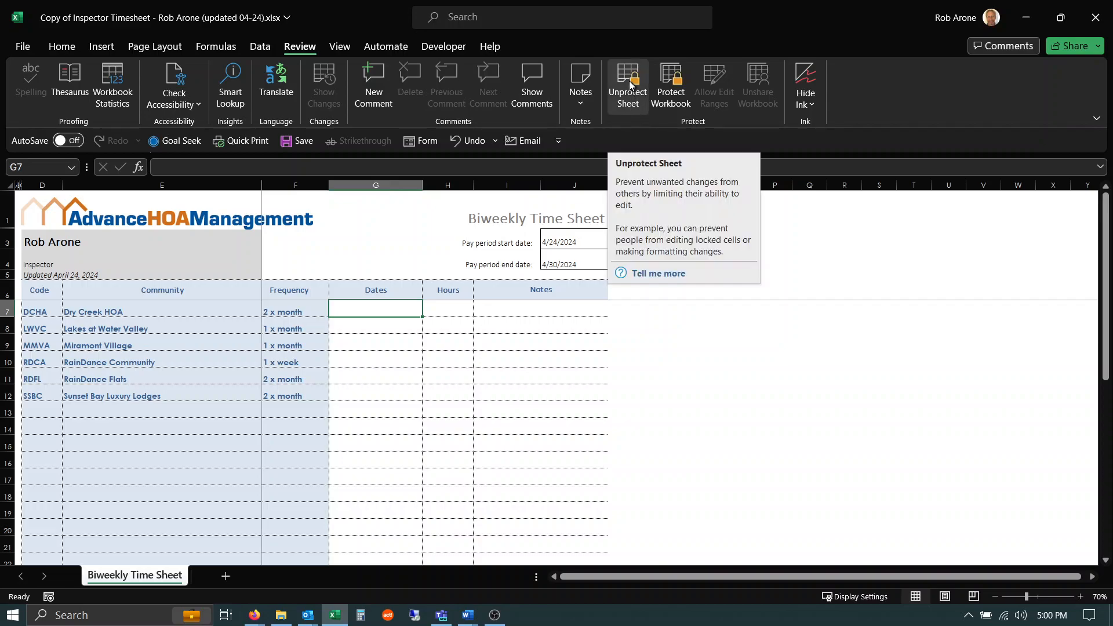
# Unprotect the sheet and unlock the Dates, Hours and Notes cells G7:J12.
pyautogui.click(630, 85)
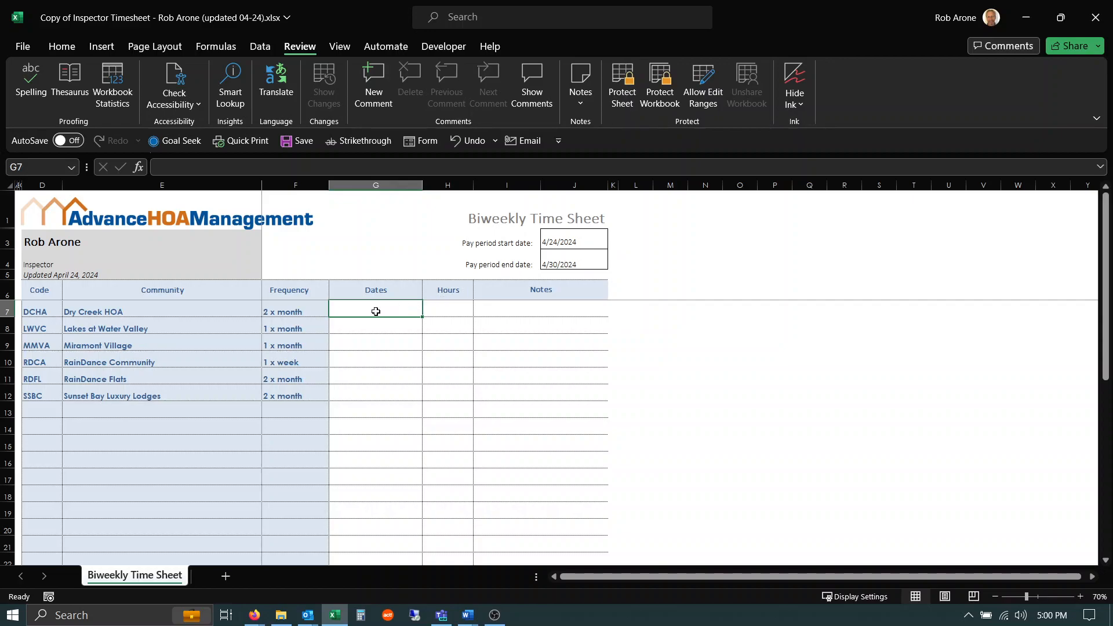
pyautogui.moveTo(376, 311); pyautogui.dragTo(476, 392)
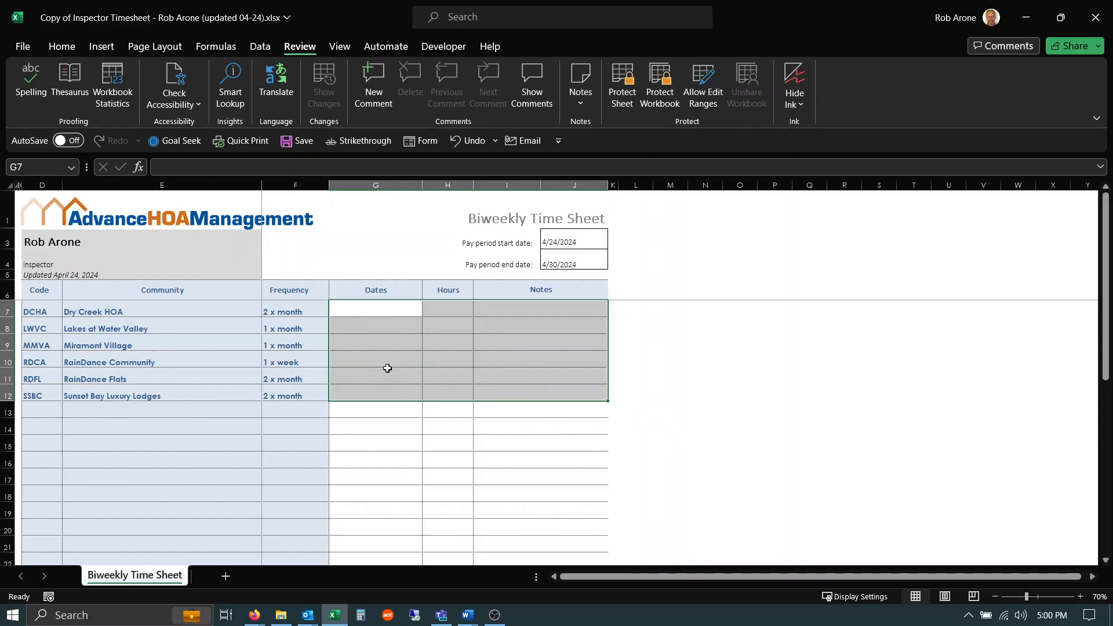
pyautogui.hotkey('ctrl', '1')
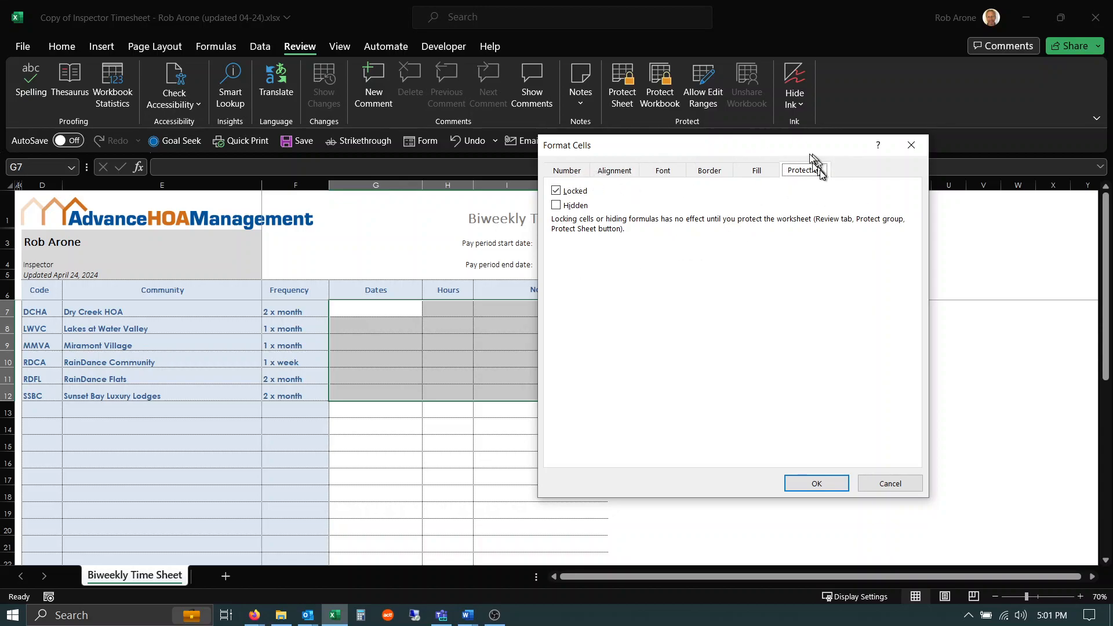
pyautogui.click(557, 191)
pyautogui.click(813, 481)
# Unlock the Admin row's Dates, Hours and Notes cells G26:I26.
pyautogui.scroll(-5, 382, 417)
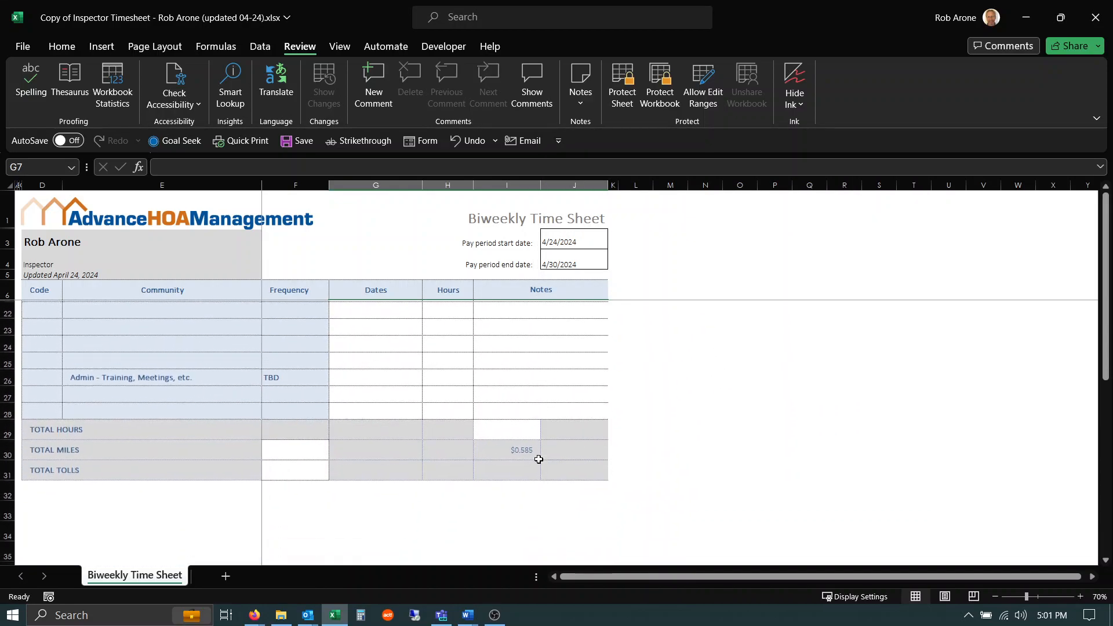
pyautogui.moveTo(365, 378); pyautogui.dragTo(503, 380)
pyautogui.hotkey('ctrl', '1')
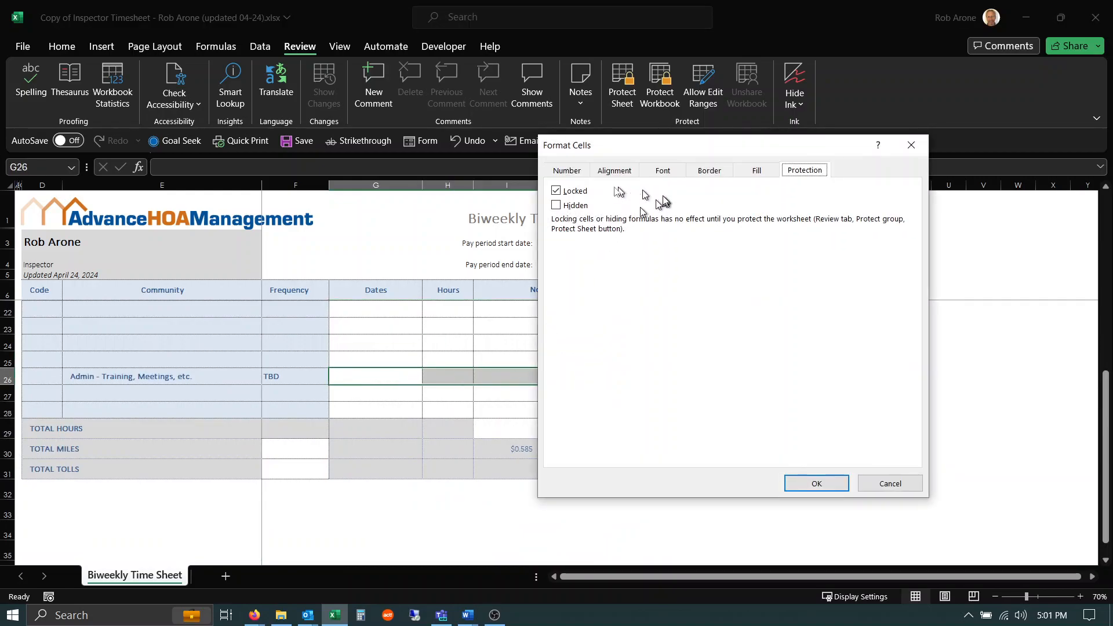
pyautogui.click(556, 190)
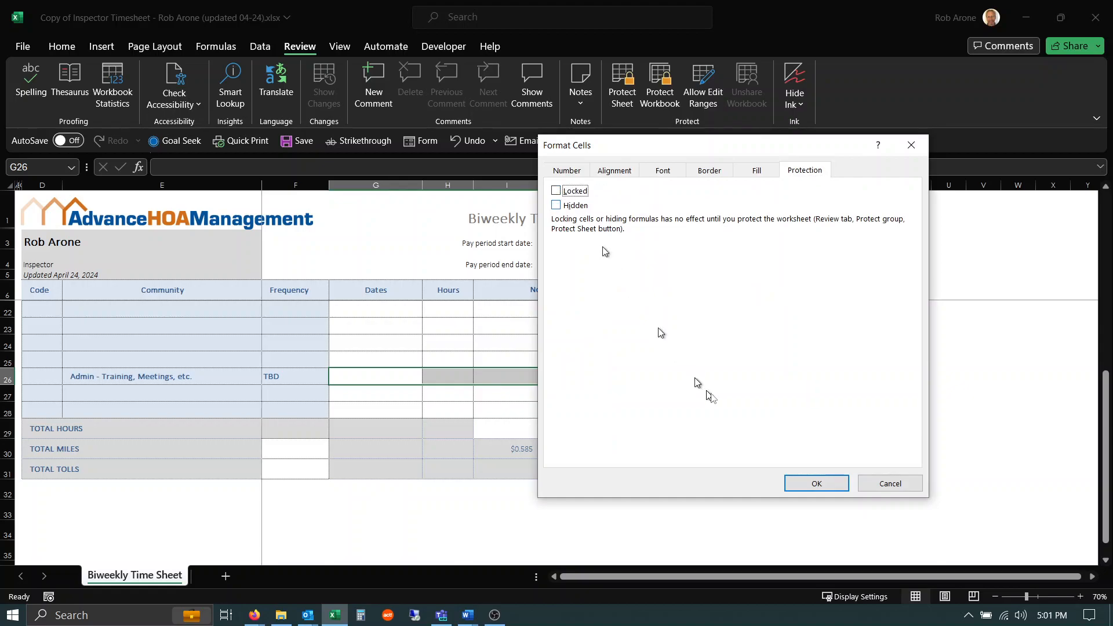
pyautogui.click(819, 484)
# Unlock the hourly rate cell I29 in the Total Hours row.
pyautogui.click(499, 433)
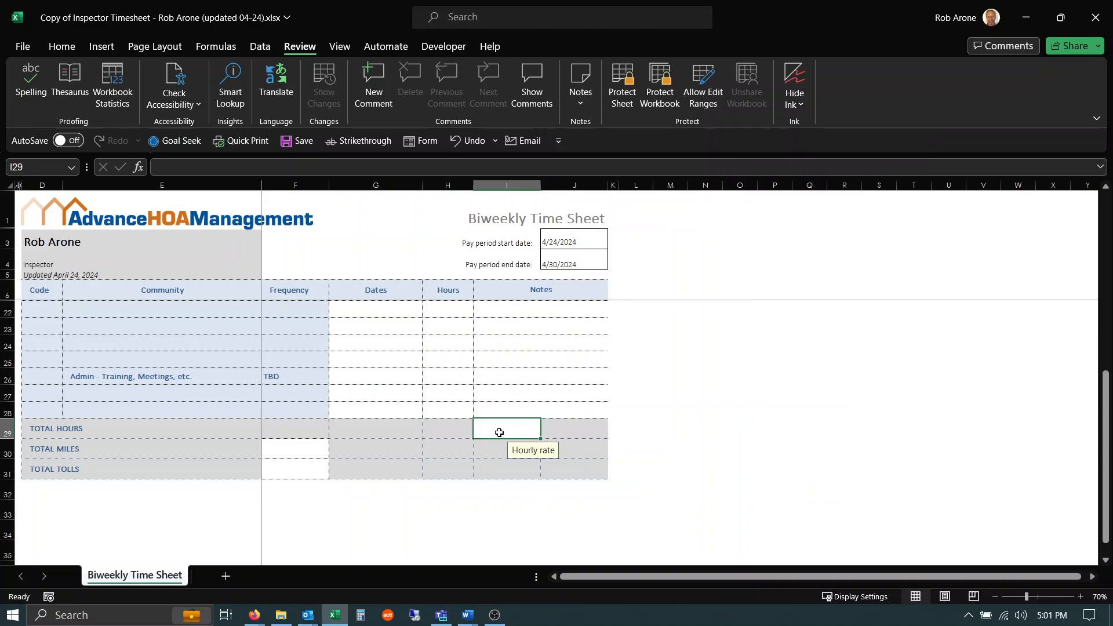
pyautogui.hotkey('ctrl', '1')
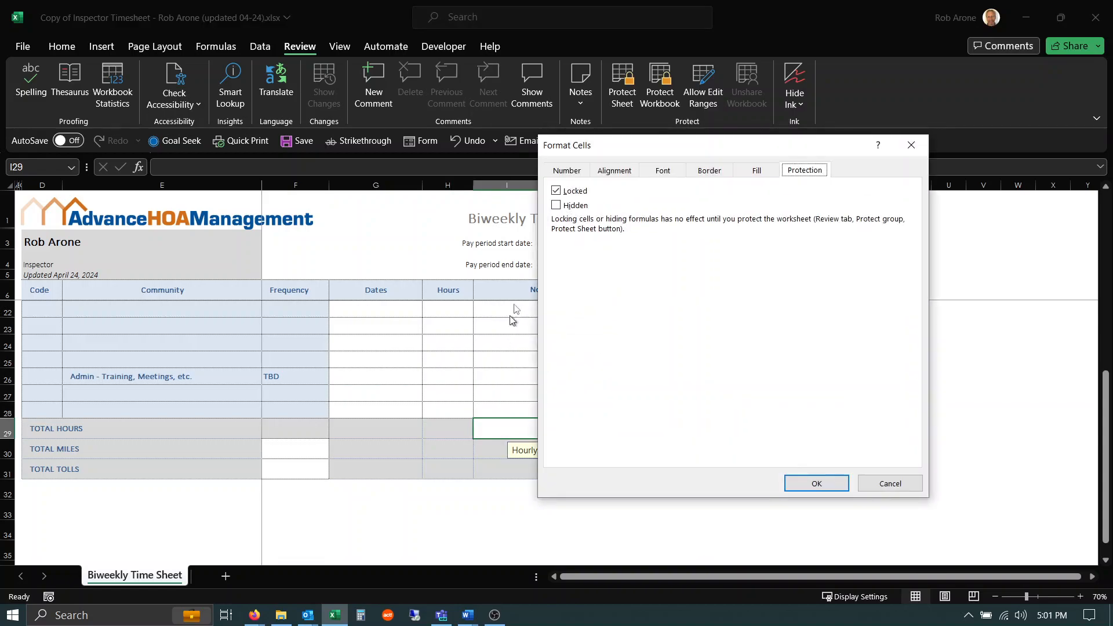
pyautogui.click(559, 189)
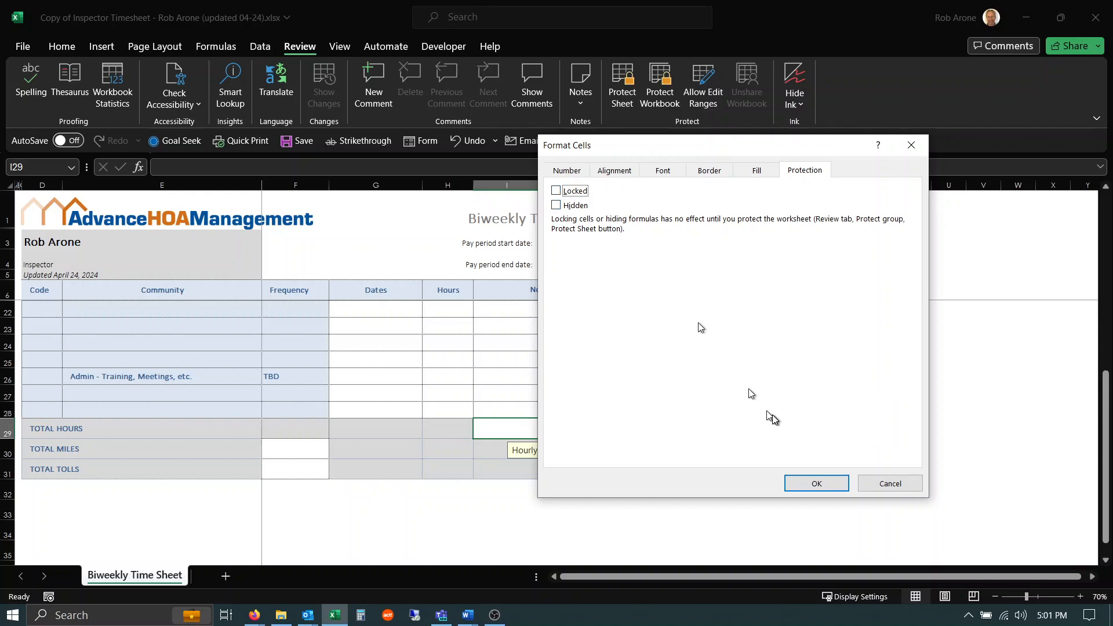
pyautogui.click(814, 483)
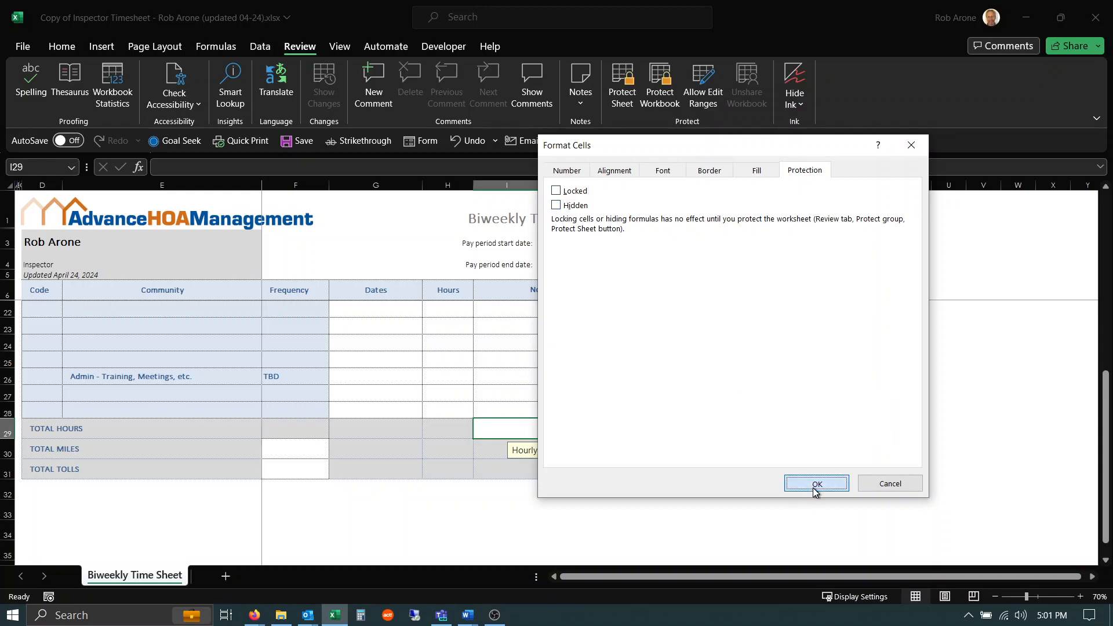
# Unlock the Total Miles and Total Tolls entry cells F30:F31.
pyautogui.click(302, 449)
pyautogui.moveTo(302, 449); pyautogui.dragTo(302, 470)
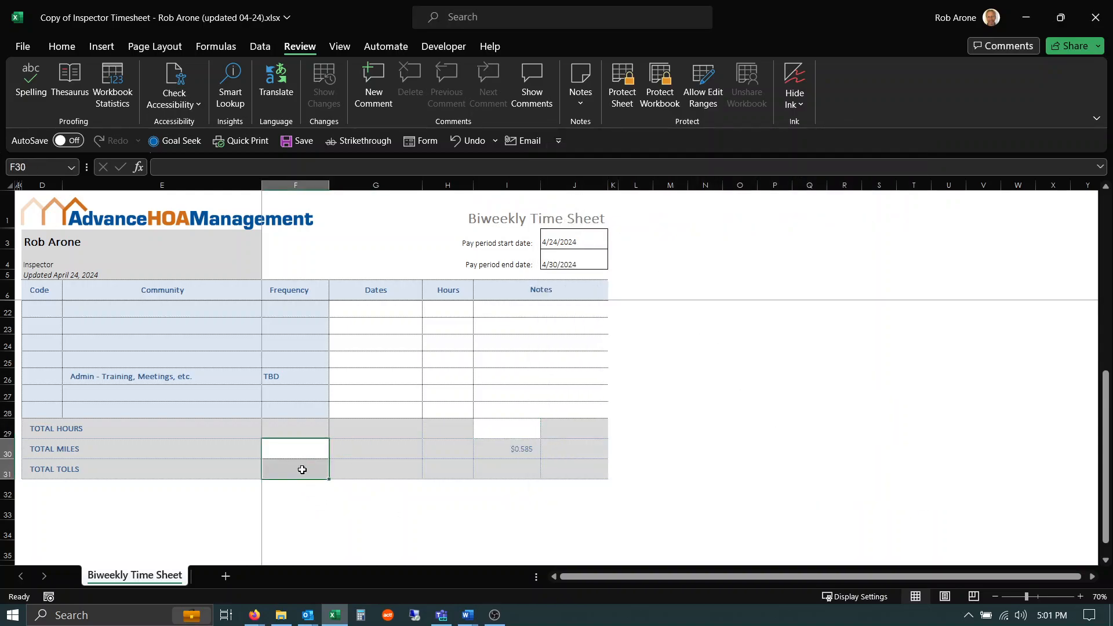
pyautogui.hotkey('ctrl', '1')
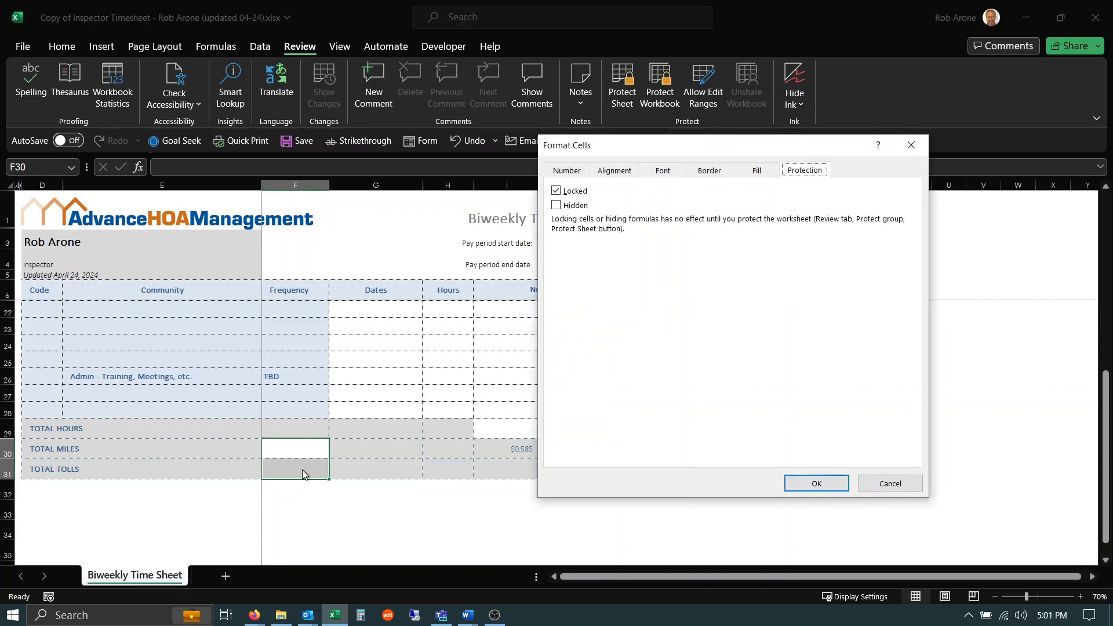
pyautogui.click(557, 190)
pyautogui.click(810, 480)
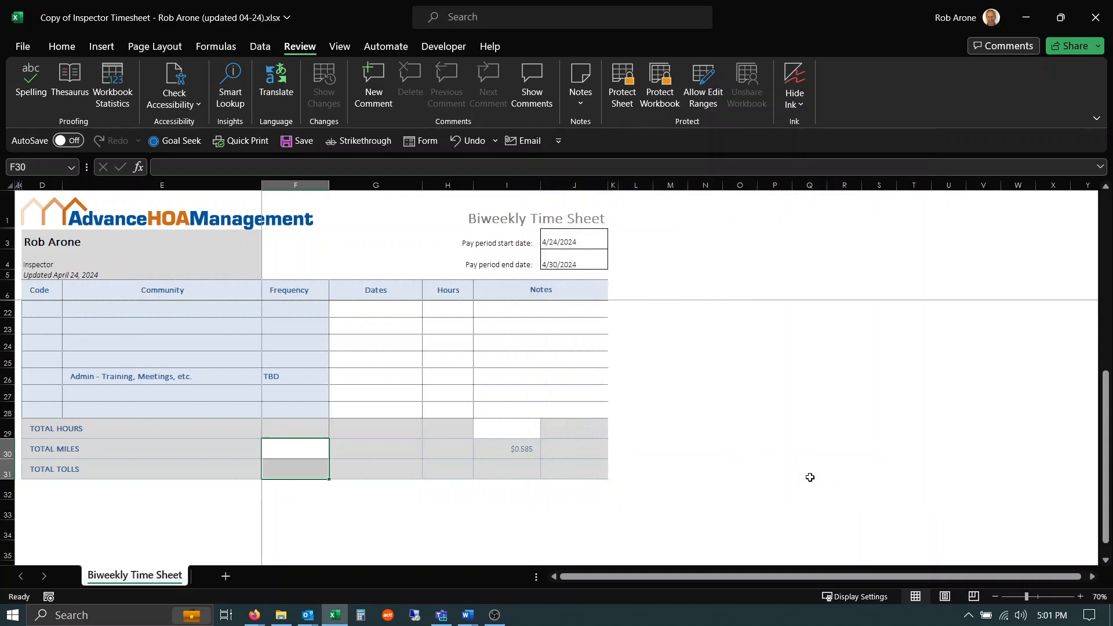
# Protect the sheet with the default permissions and no password.
pyautogui.scroll(4, 735, 337)
pyautogui.scroll(2, 734, 336)
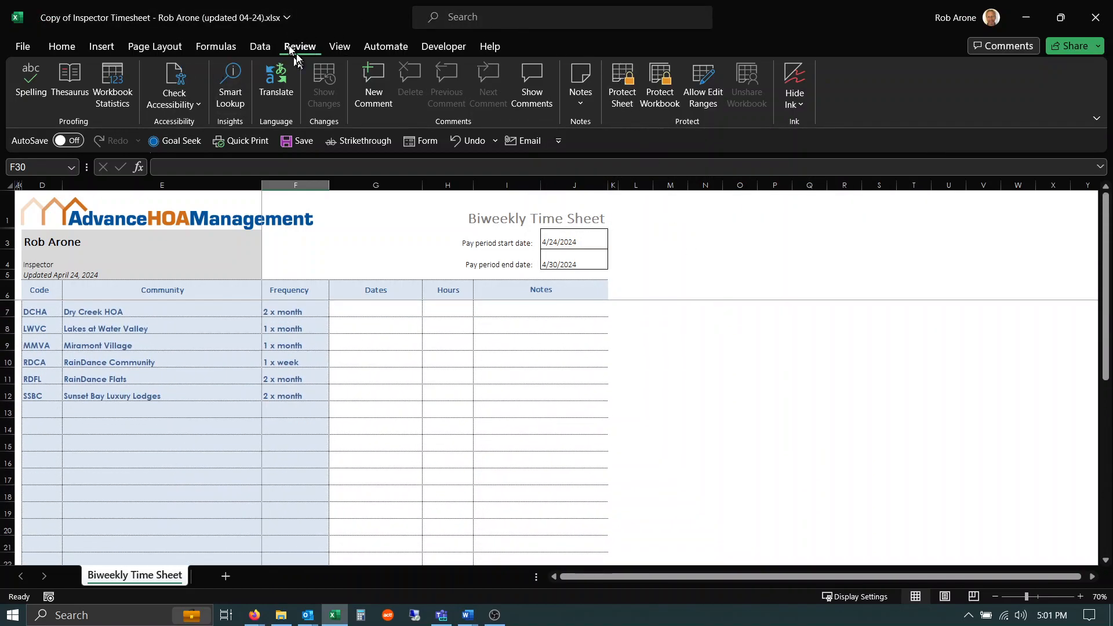
pyautogui.click(622, 86)
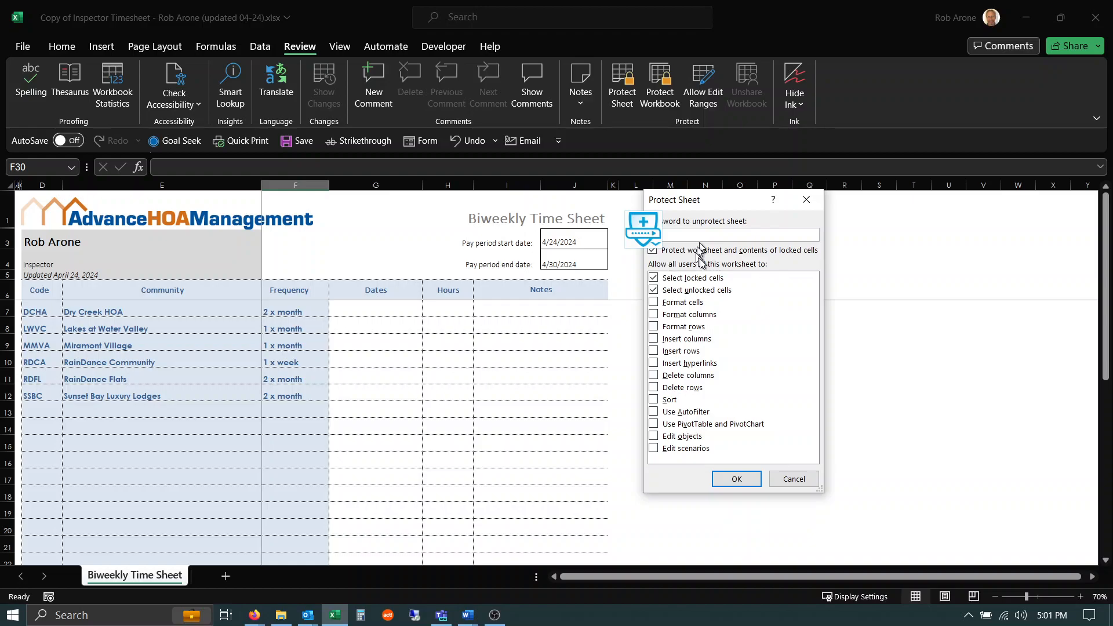
pyautogui.click(737, 479)
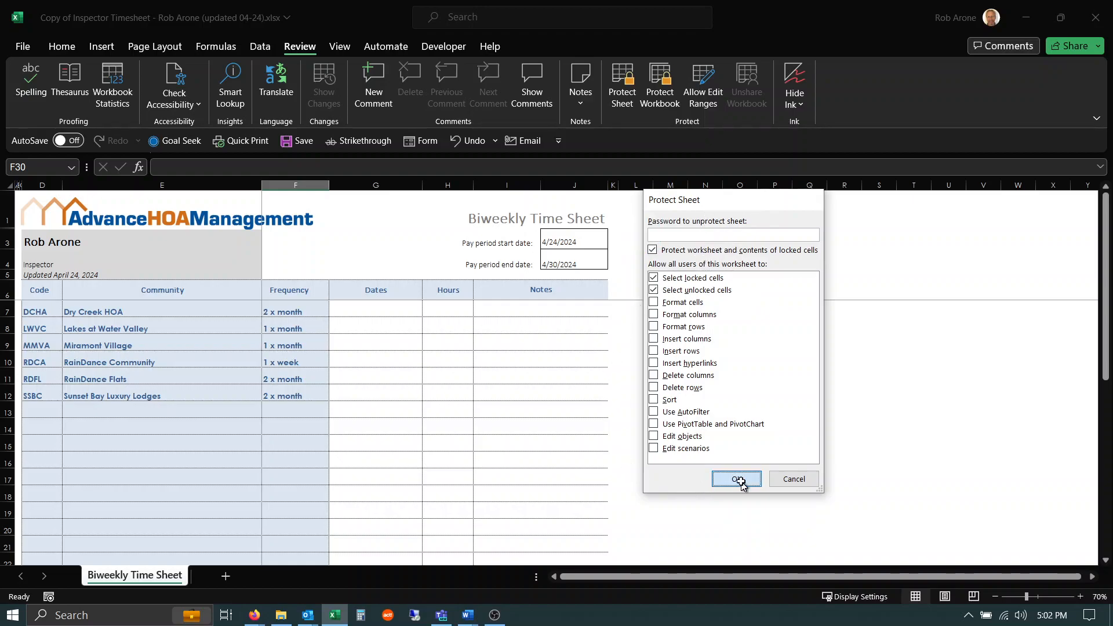
# Enter 2, 3 as Dates, 3 as Hours and sdjflsdjfs as Notes in row 7.
pyautogui.click(366, 307)
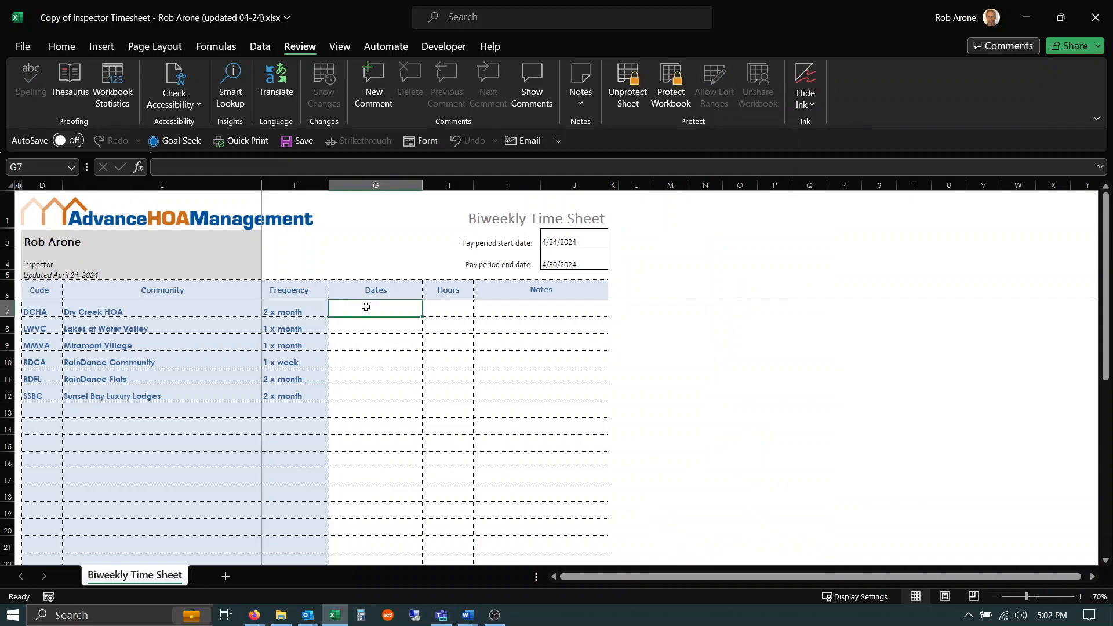
pyautogui.write('2, 3')
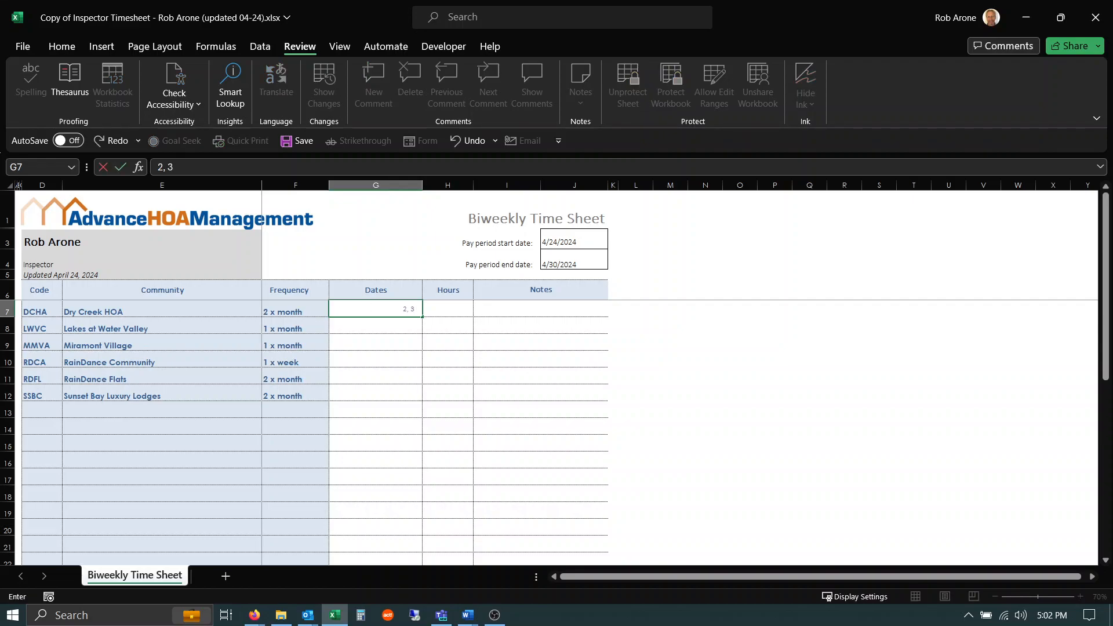
pyautogui.press('Tab')
pyautogui.write('3')
pyautogui.press('Tab')
pyautogui.write('sdjflsdjfs')
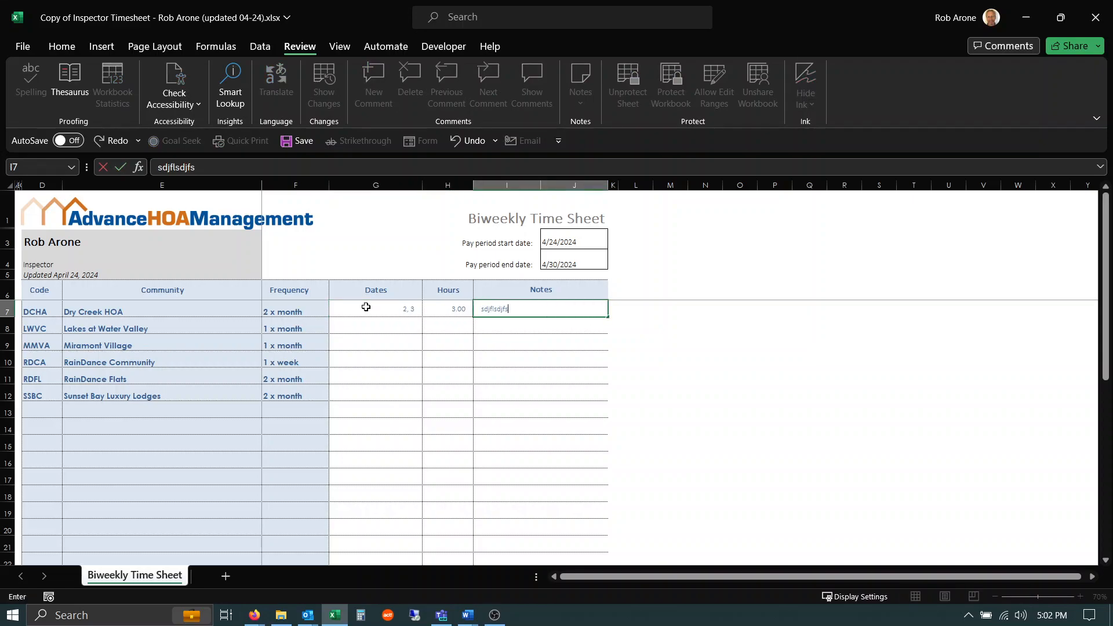
pyautogui.press('Return')
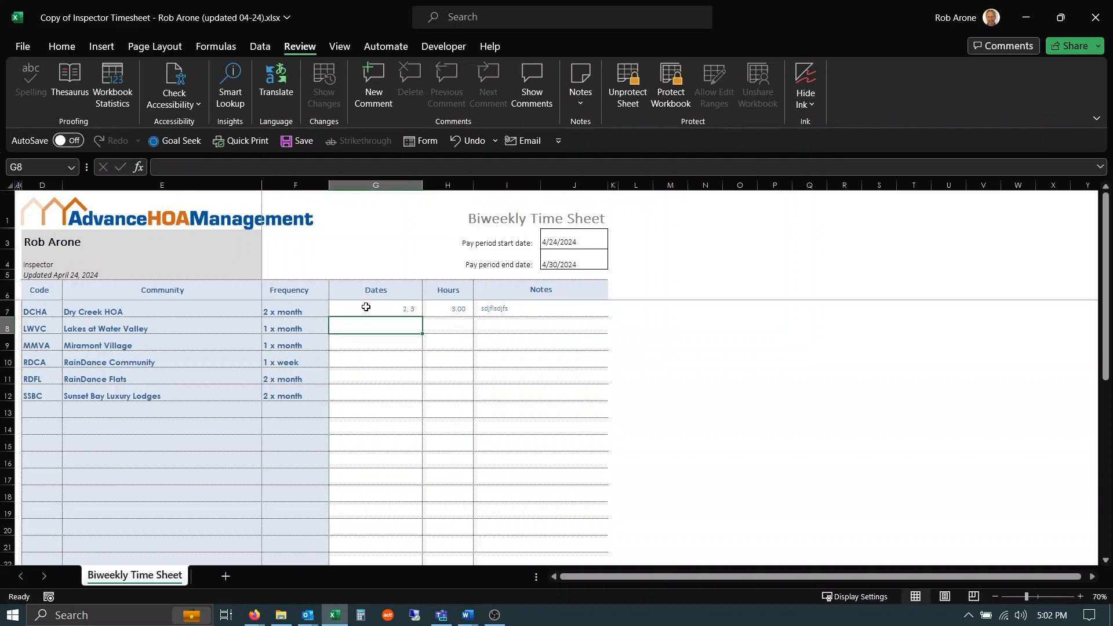
# Enter 5,6 as Dates, 5 as Hours and skdjfhlsfjlkf as Notes in row 8.
pyautogui.write('5')
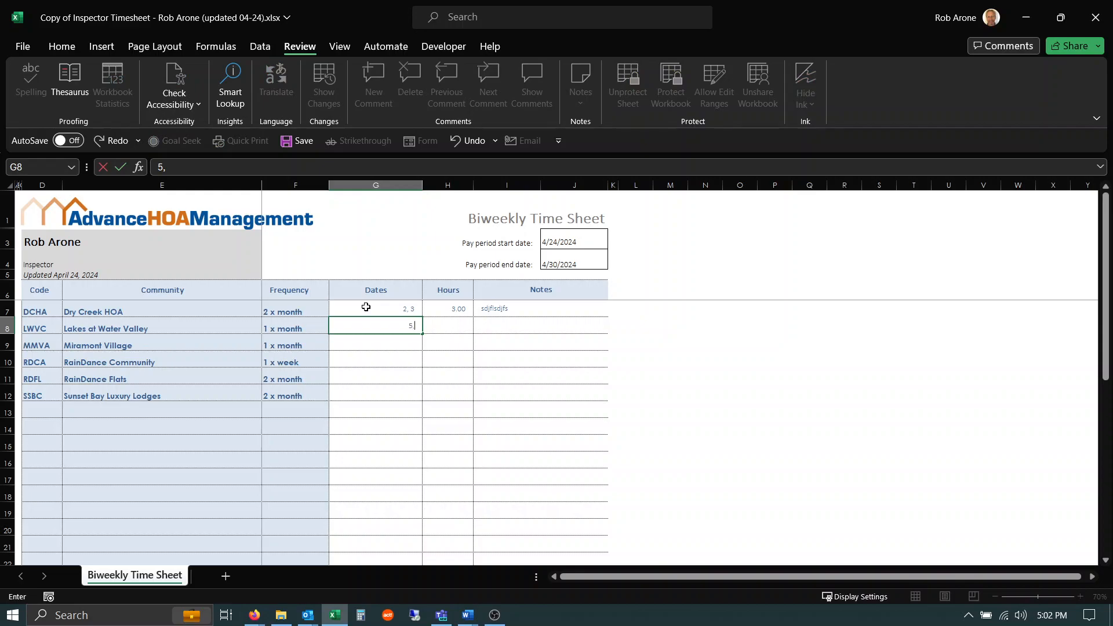
pyautogui.write(',6')
pyautogui.press('Tab')
pyautogui.write('5')
pyautogui.press('Tab')
pyautogui.write('skdjfhlsfjlkf')
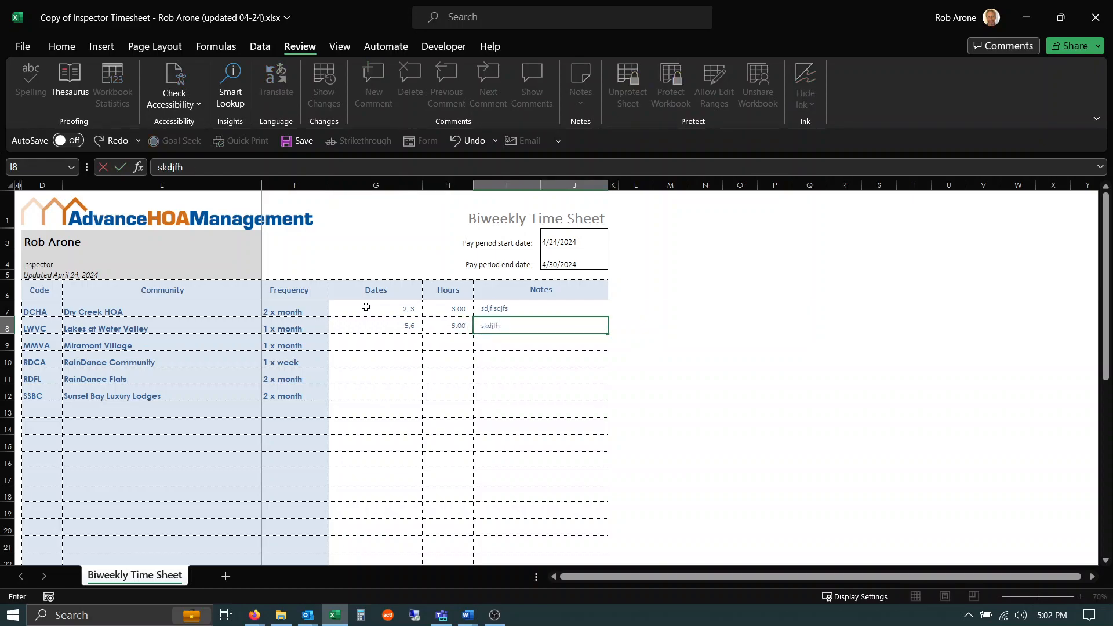
pyautogui.press('Return')
# Enter 2 as Dates and 2 as Hours in the Admin - Training, Meetings row.
pyautogui.press('Down')
pyautogui.press('Down')
pyautogui.press('Down')
pyautogui.press('Down')
pyautogui.press('Down')
pyautogui.press('Down')
pyautogui.press('Down')
pyautogui.press('Down')
pyautogui.press('Down')
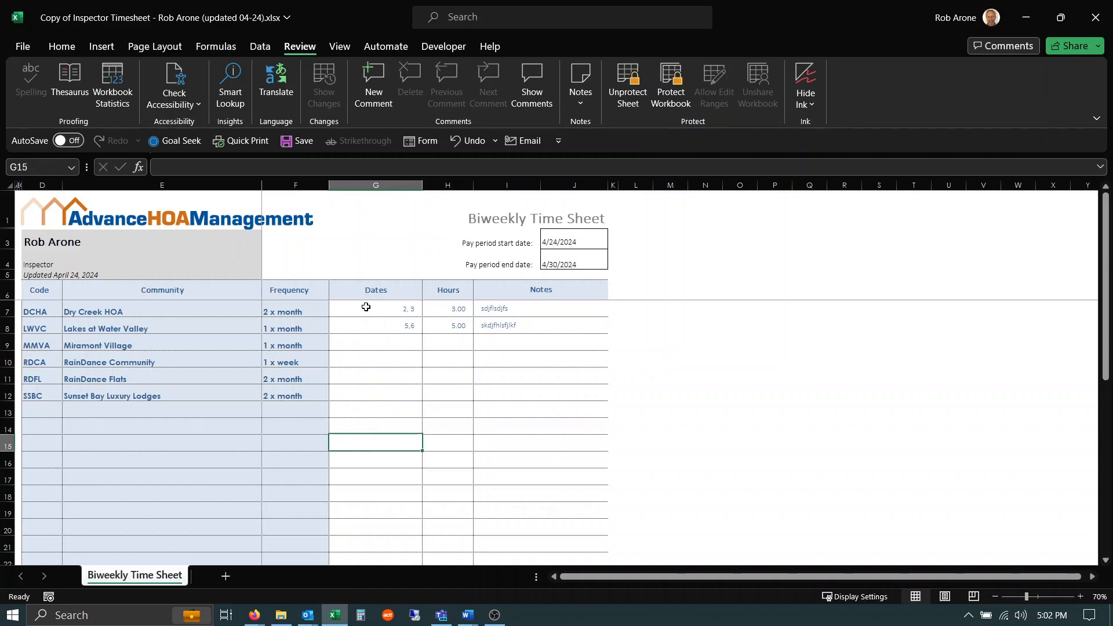
pyautogui.scroll(-1, 366, 306)
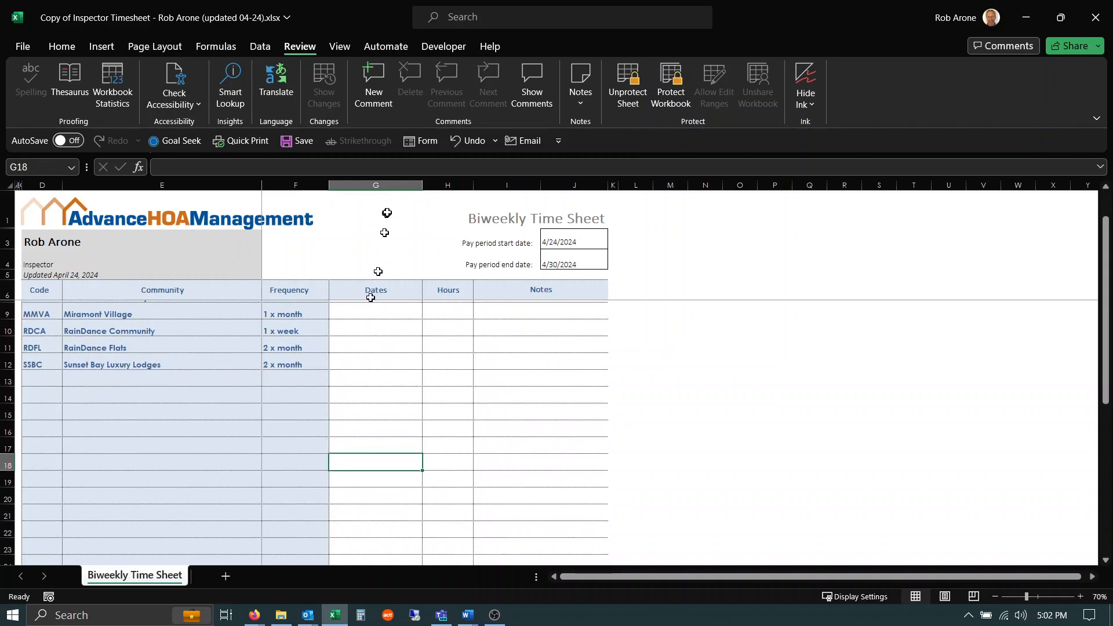
pyautogui.scroll(-5, 734, 386)
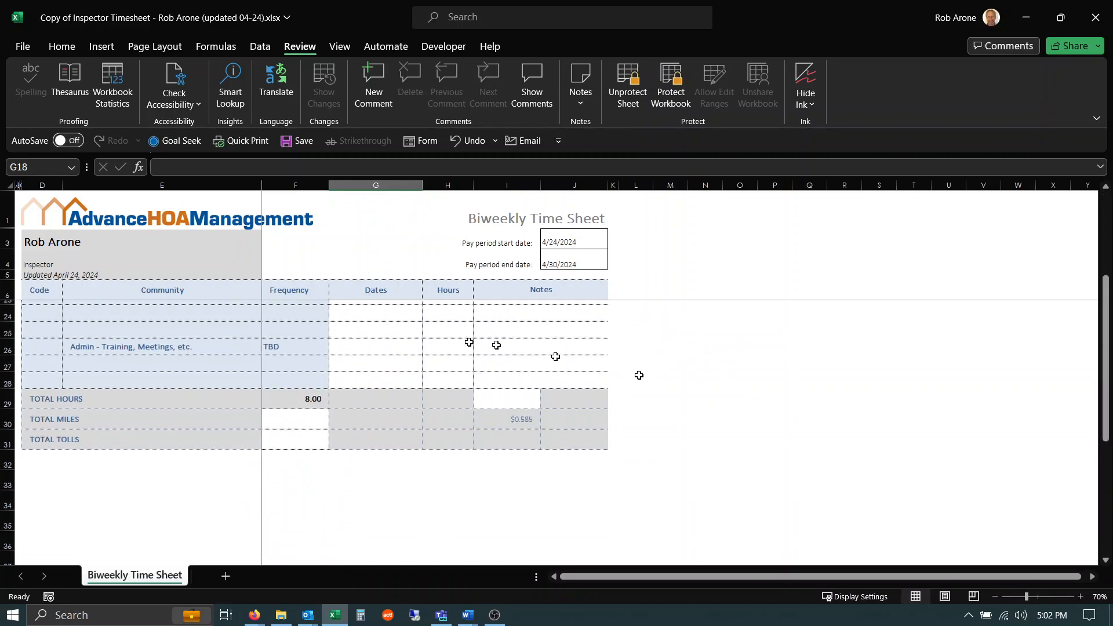
pyautogui.click(372, 347)
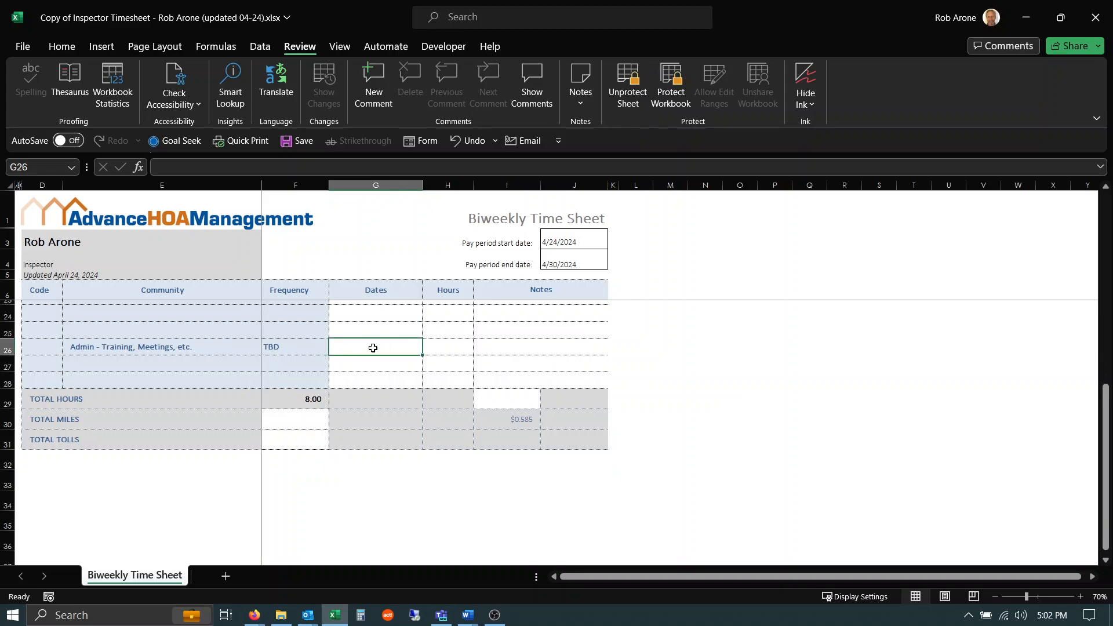
pyautogui.write('2')
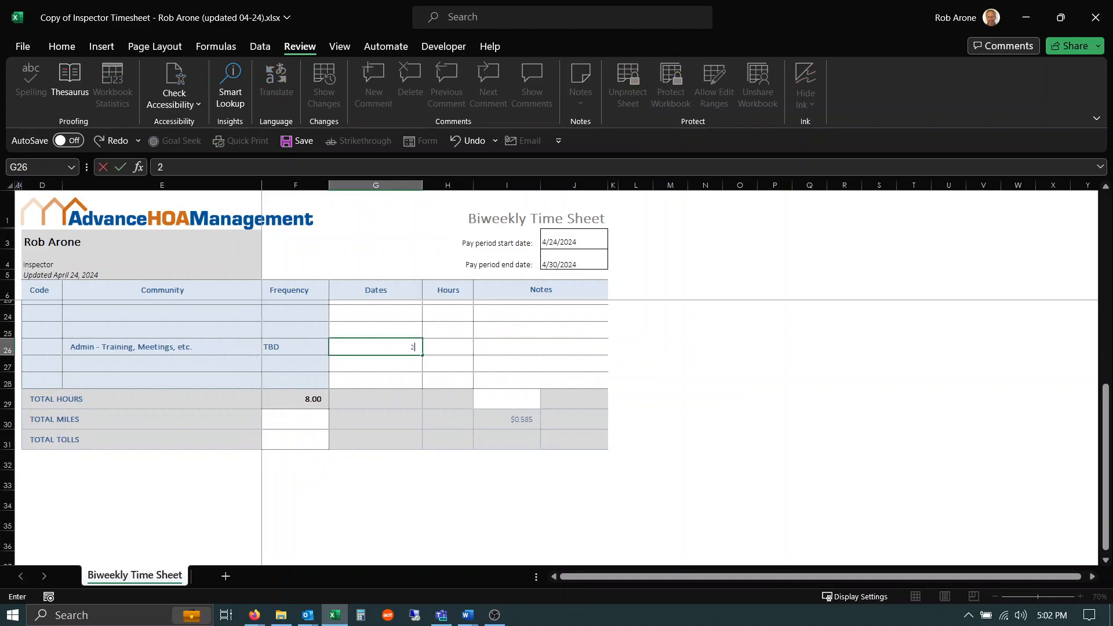
pyautogui.press('Tab')
pyautogui.press('BackSpace')
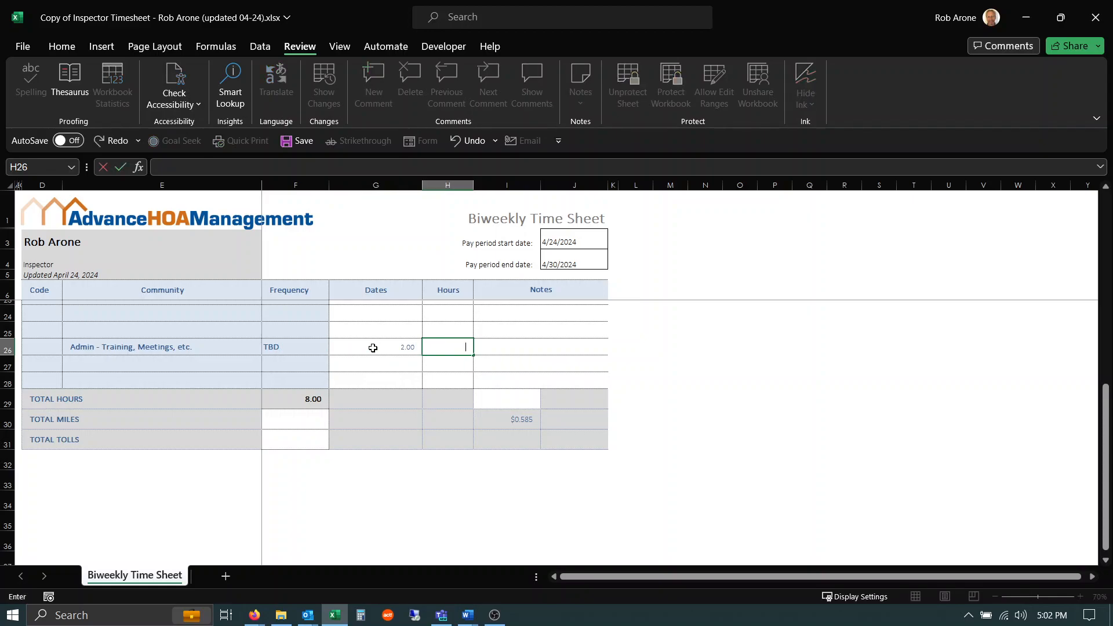
pyautogui.write('2')
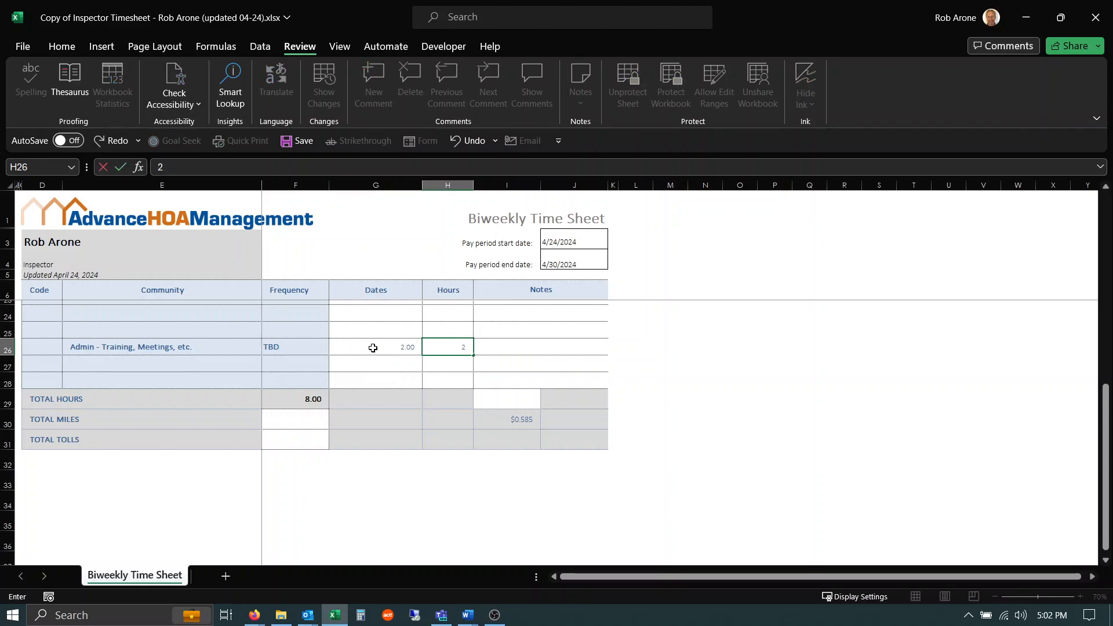
# Enter an hourly rate of 20 and total miles of 235.
pyautogui.click(503, 397)
pyautogui.write('20')
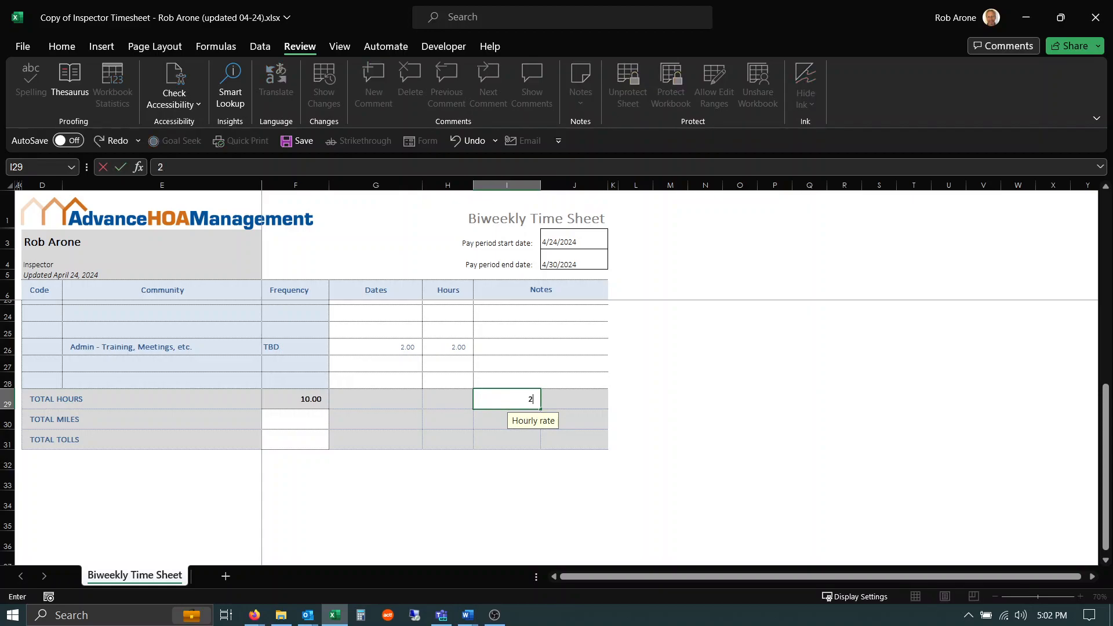
pyautogui.click(299, 424)
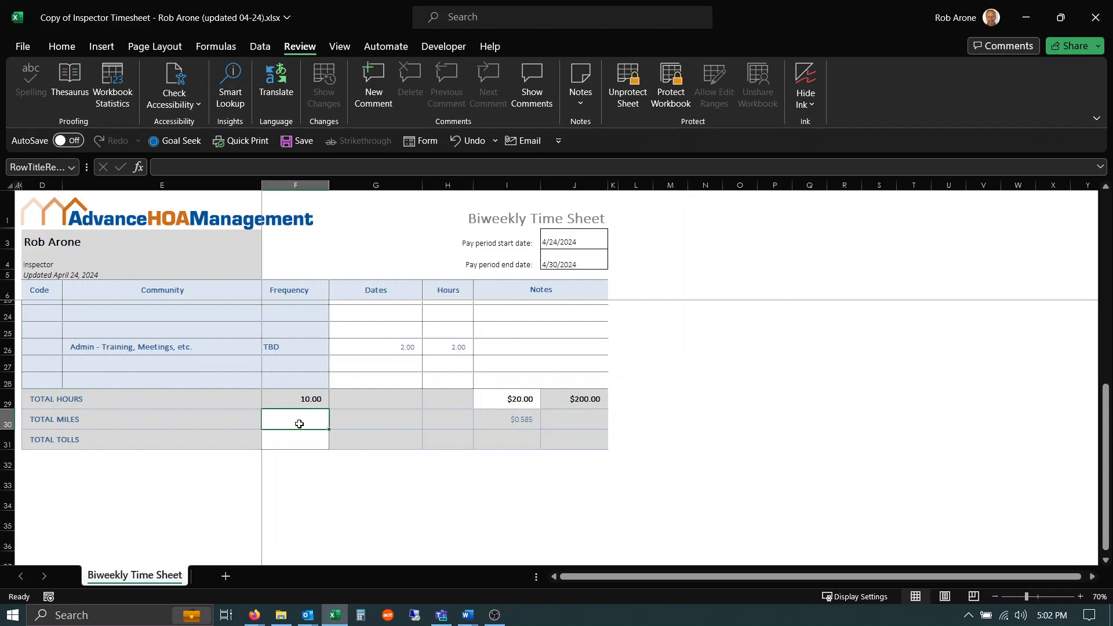
pyautogui.write('23')
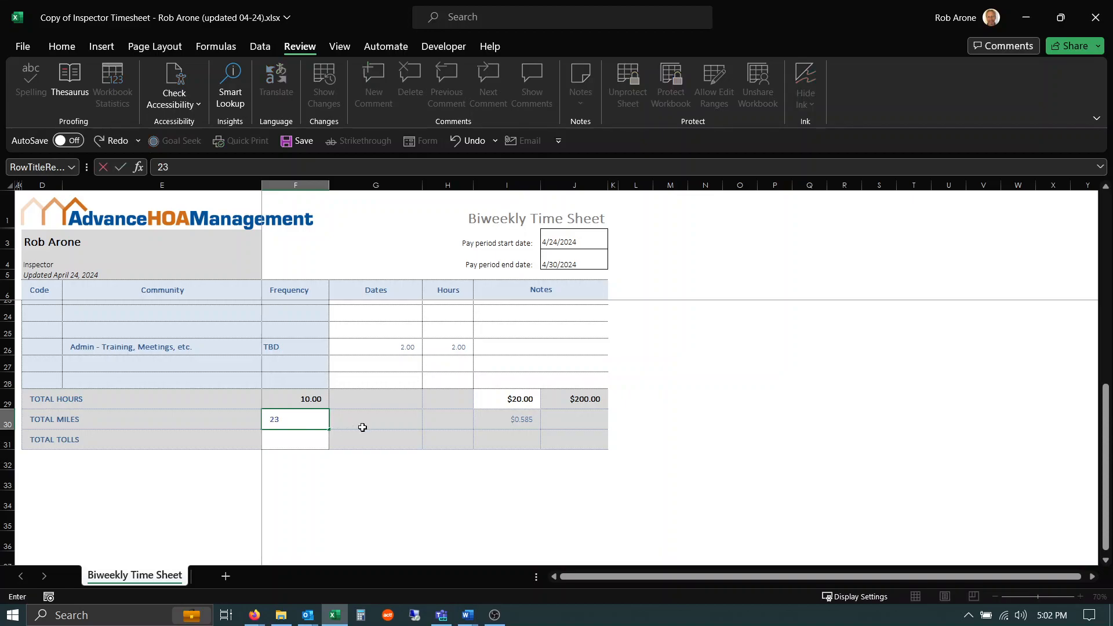
pyautogui.write('5')
# Enter 2 as total tolls.
pyautogui.click(299, 441)
pyautogui.write('2')
pyautogui.press('Return')
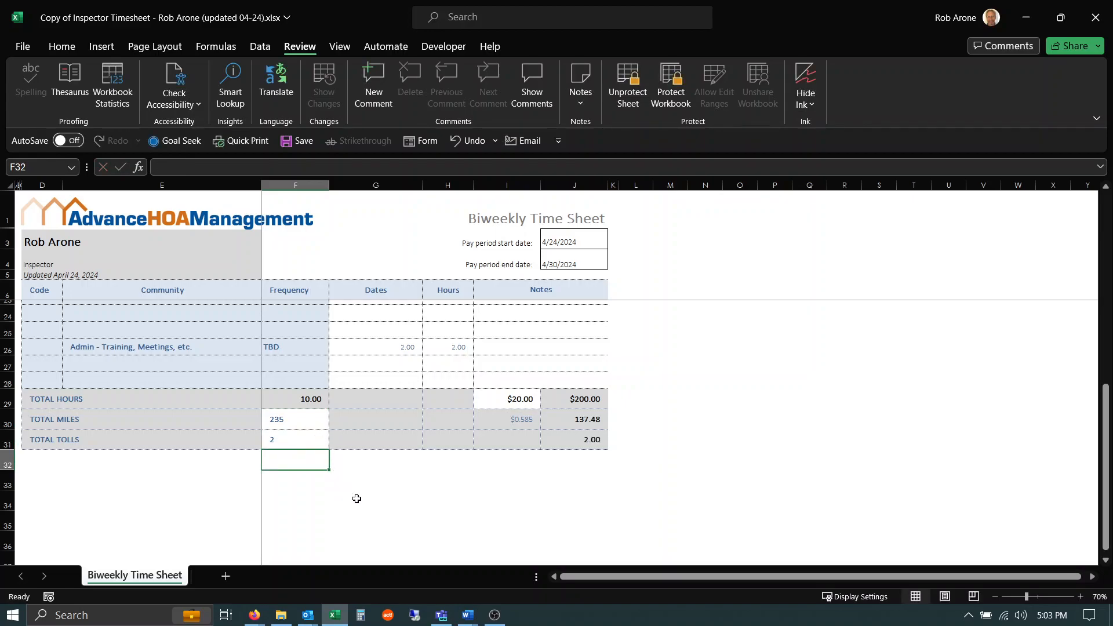
# Try to edit the locked cells G29 and G30, dismissing each protection alert.
pyautogui.click(393, 404)
pyautogui.doubleClick(393, 404)
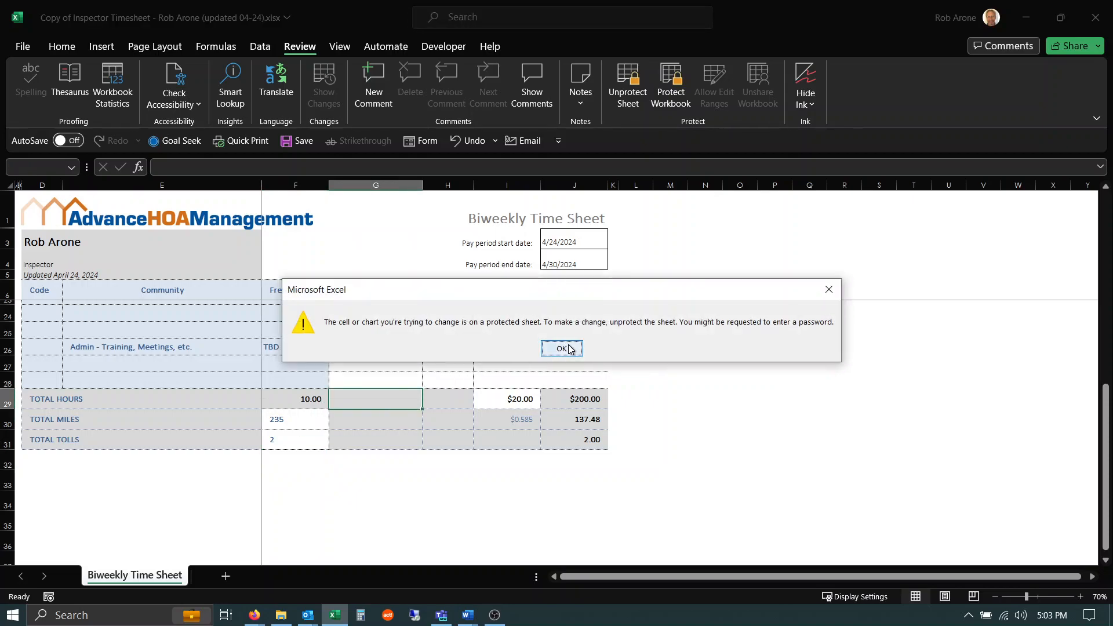
pyautogui.click(561, 349)
pyautogui.click(403, 423)
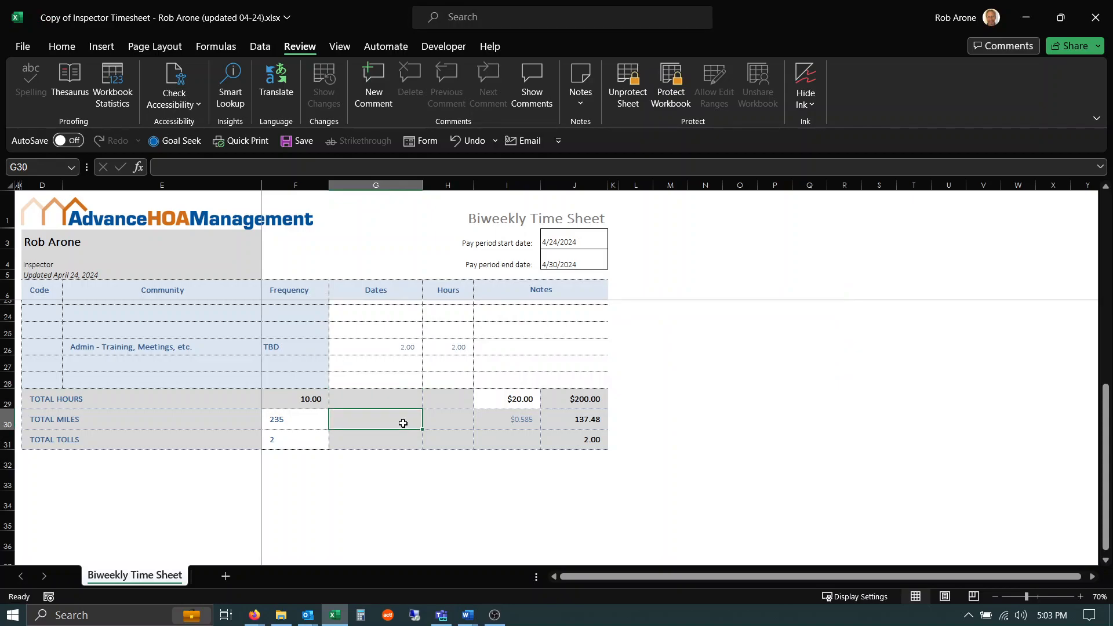
pyautogui.doubleClick(403, 423)
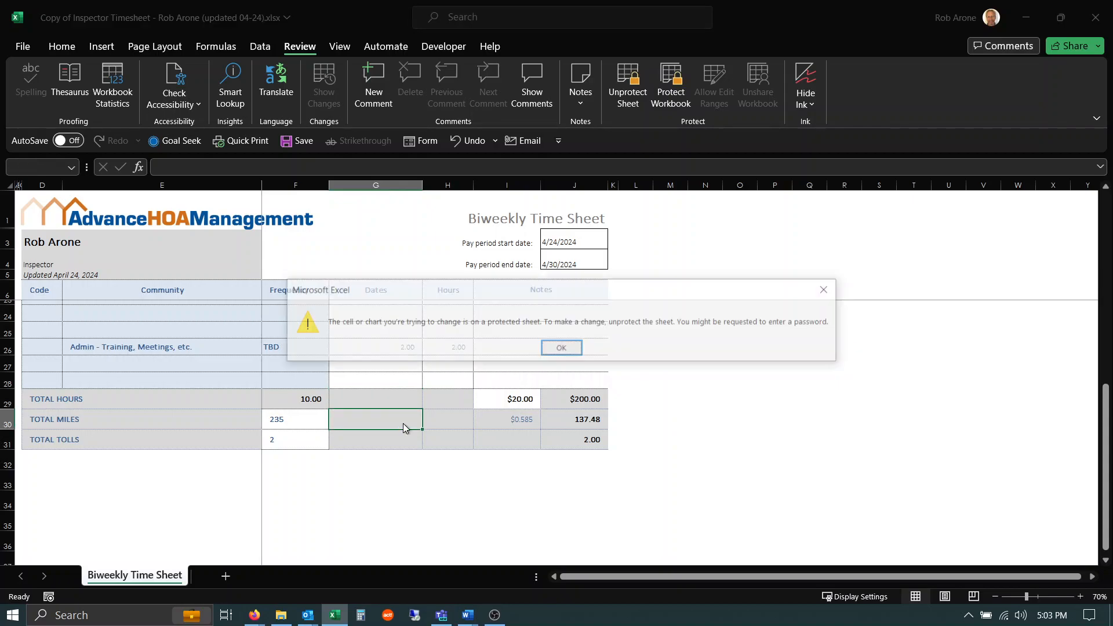
pyautogui.click(561, 349)
# Unprotect the sheet.
pyautogui.click(305, 420)
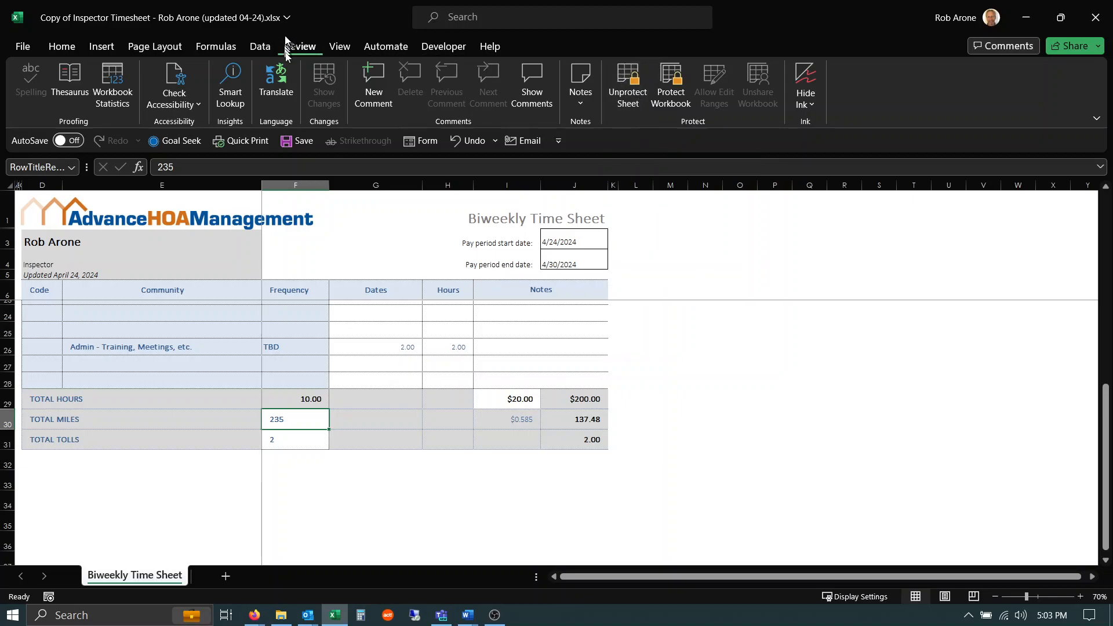
pyautogui.click(627, 75)
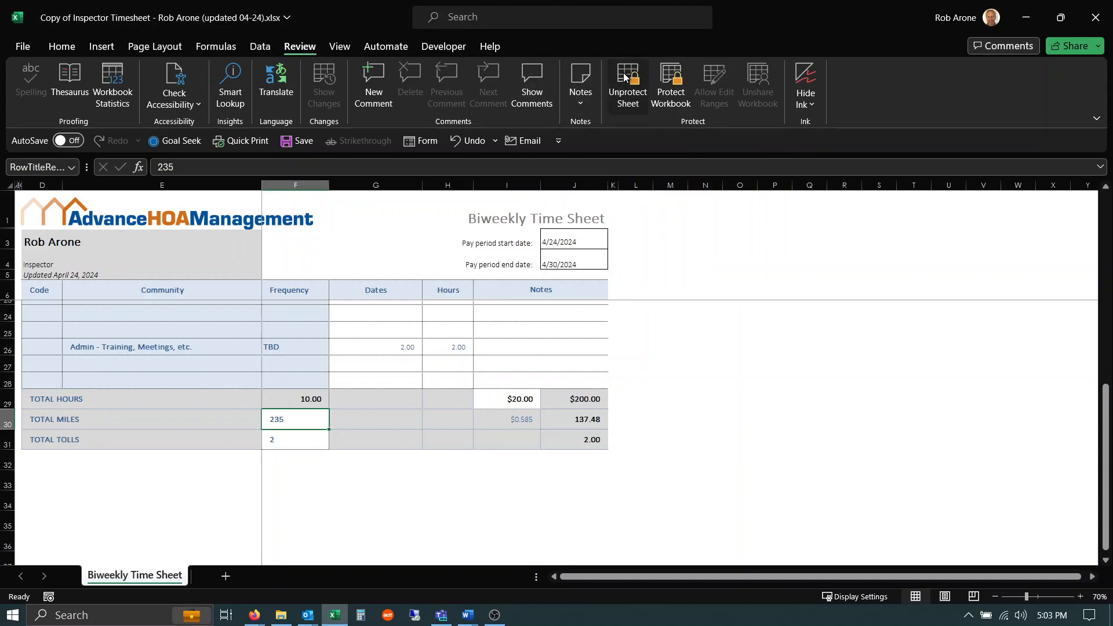